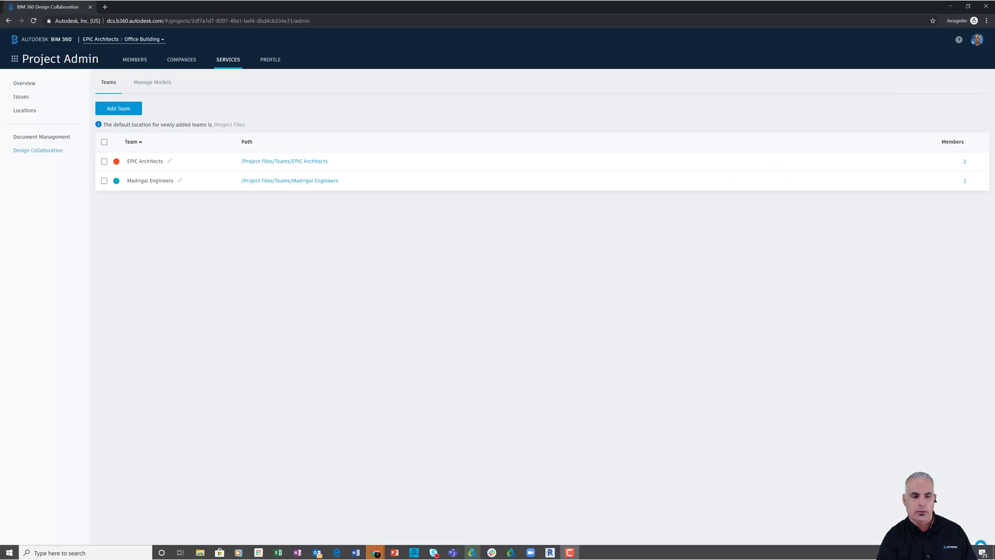
- Review the member list of the EPiC Architects team
click(104, 161)
click(182, 110)
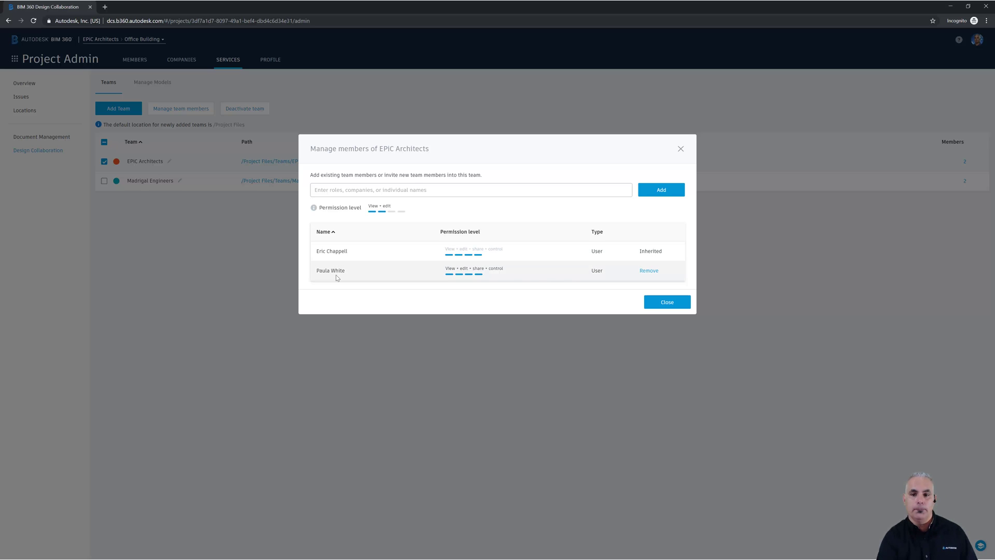
click(671, 303)
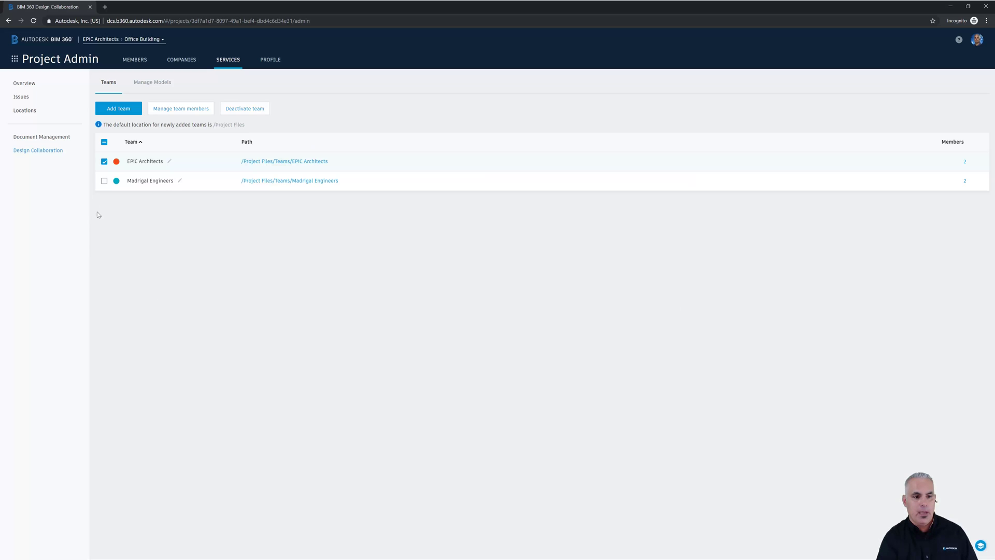
- Review the Madrigal Engineers team's member list, then deselect that team
click(104, 181)
click(104, 161)
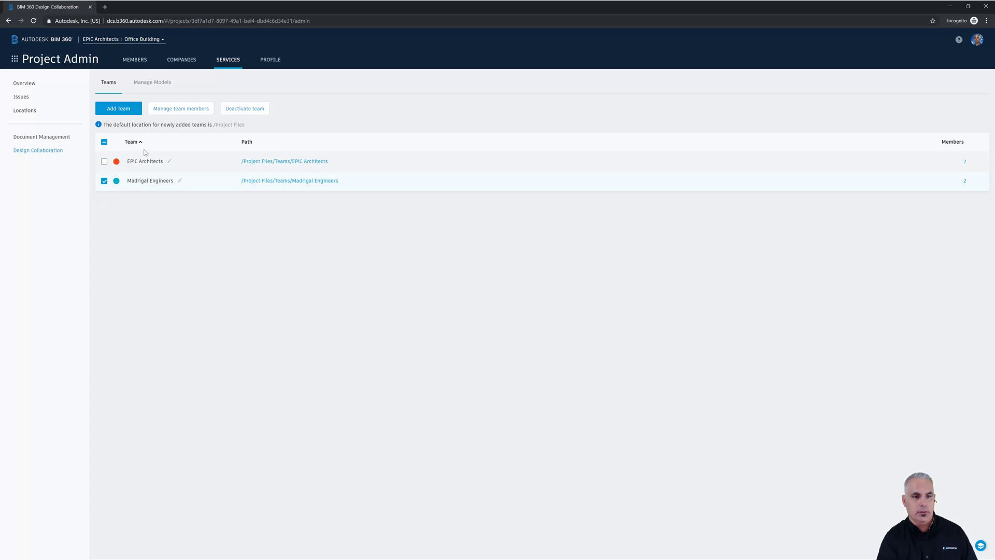
click(176, 109)
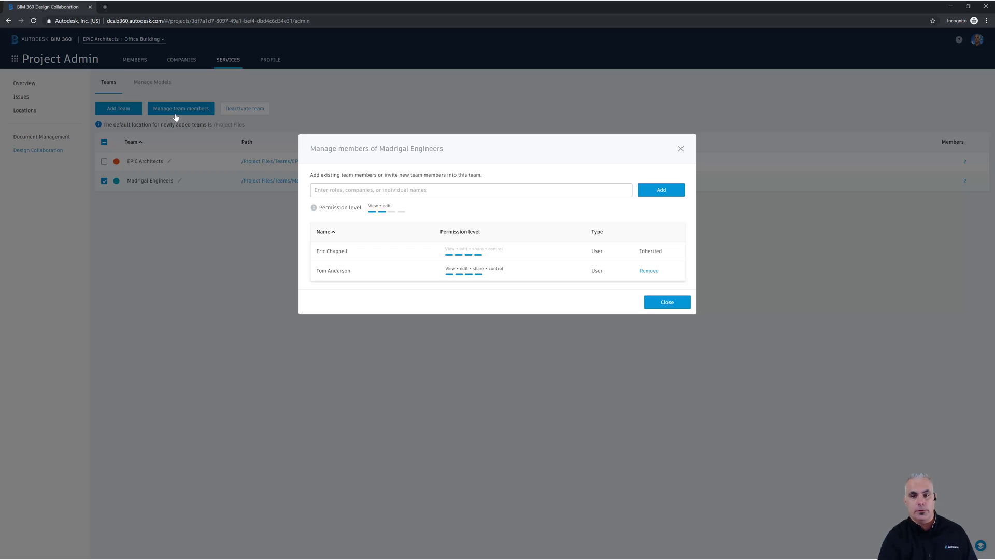
click(650, 301)
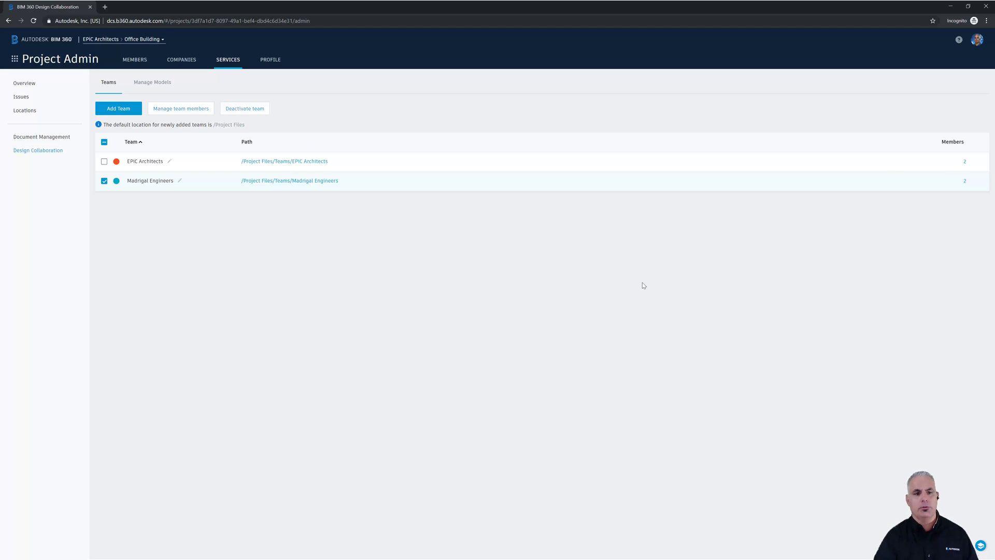
click(104, 182)
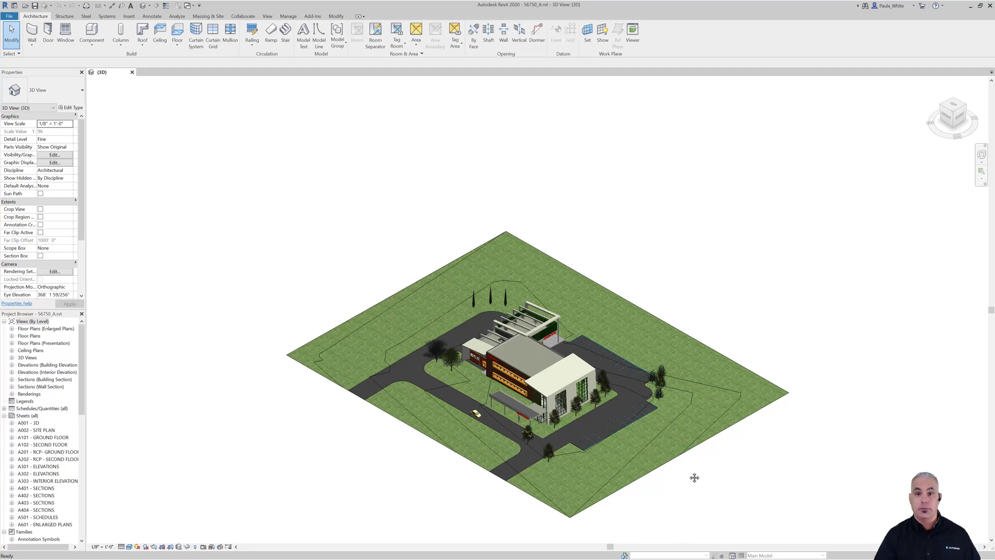
scroll(694, 478, down, 1)
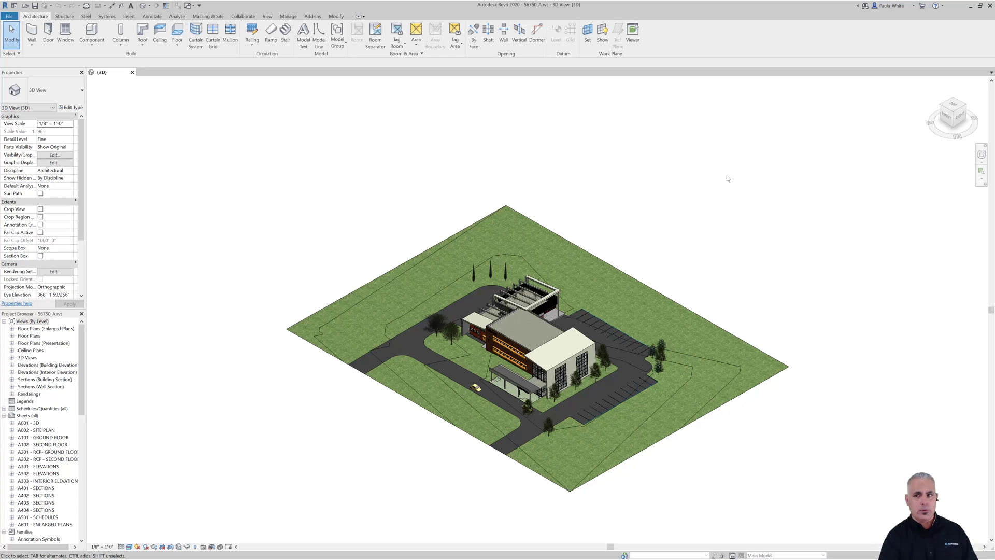
- Start Collaborate on the model using In BIM 360 Document Management and confirm
click(245, 17)
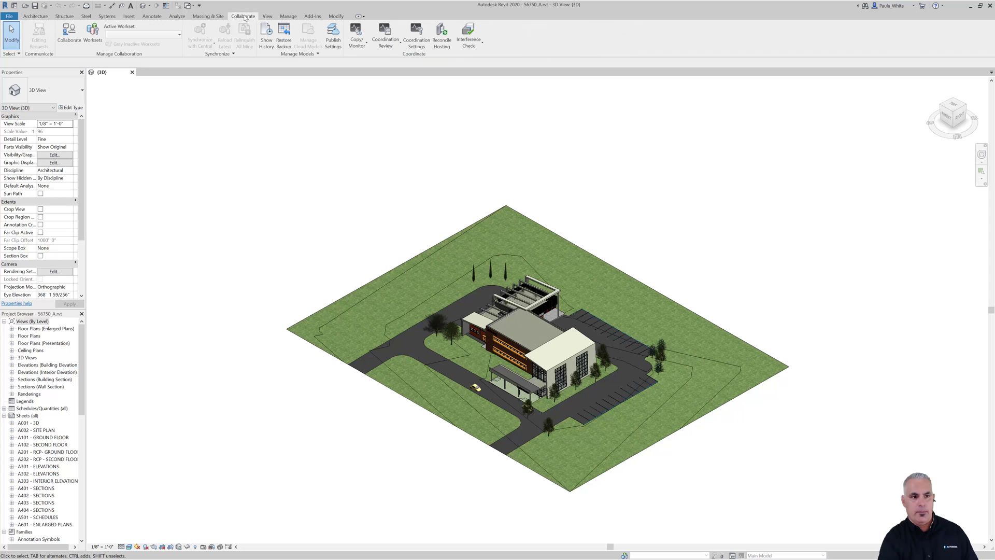
click(73, 39)
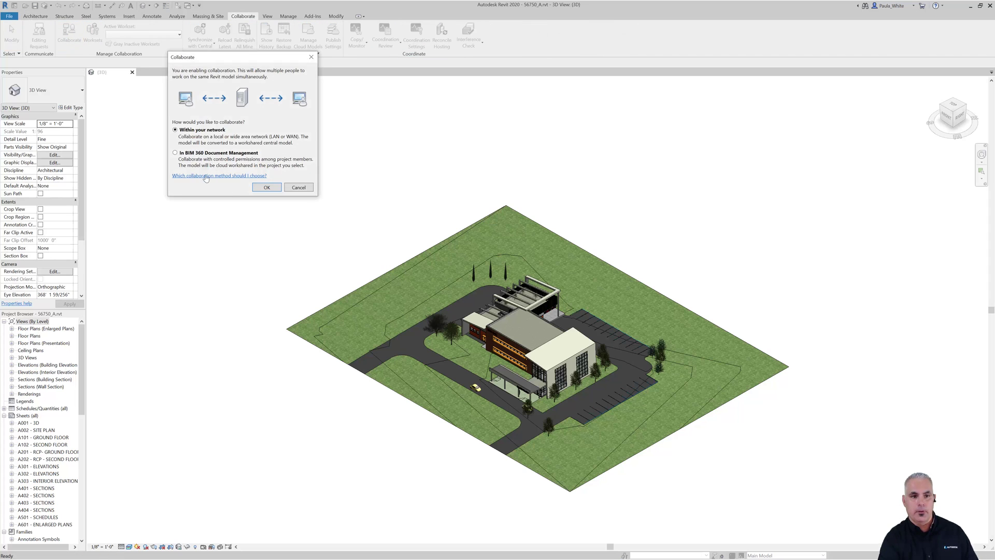
click(187, 153)
drag(260, 61, 532, 239)
click(539, 368)
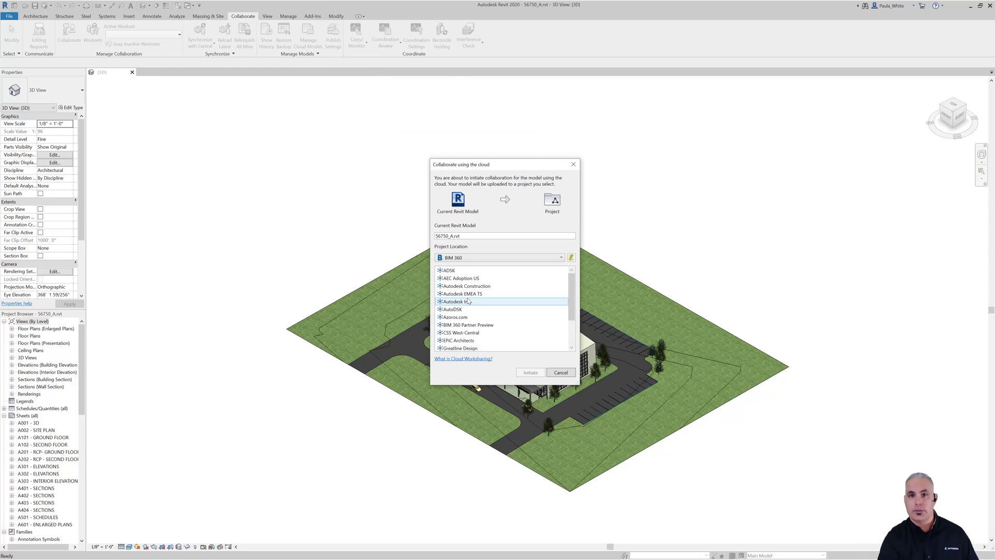
- Choose the EPiC Architects hub and its Office Building project as the cloud destination
click(468, 297)
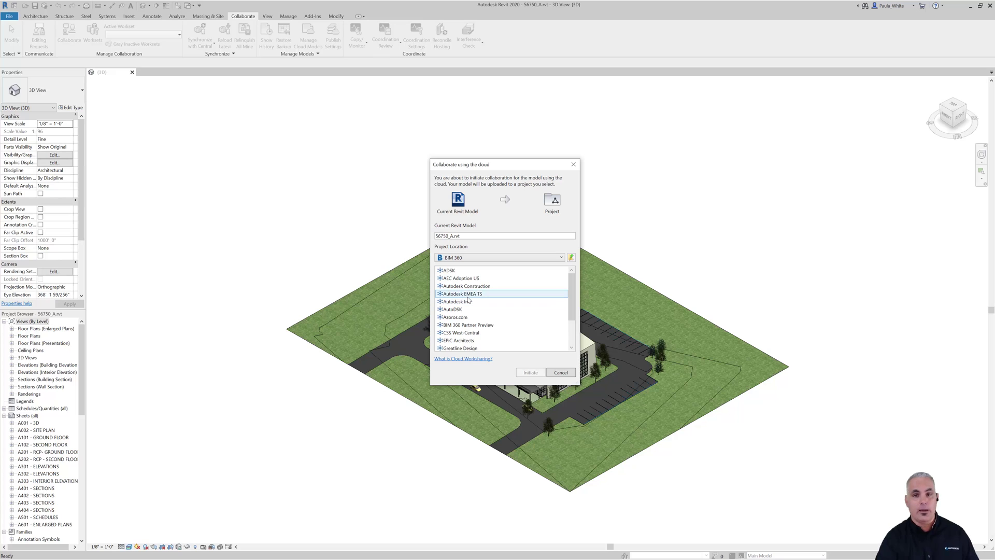
double_click(456, 340)
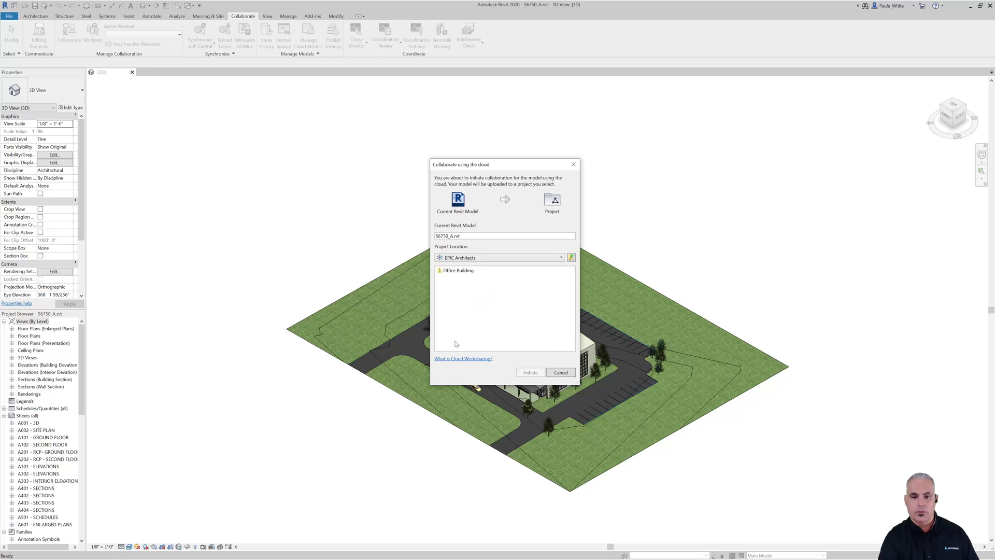
click(464, 272)
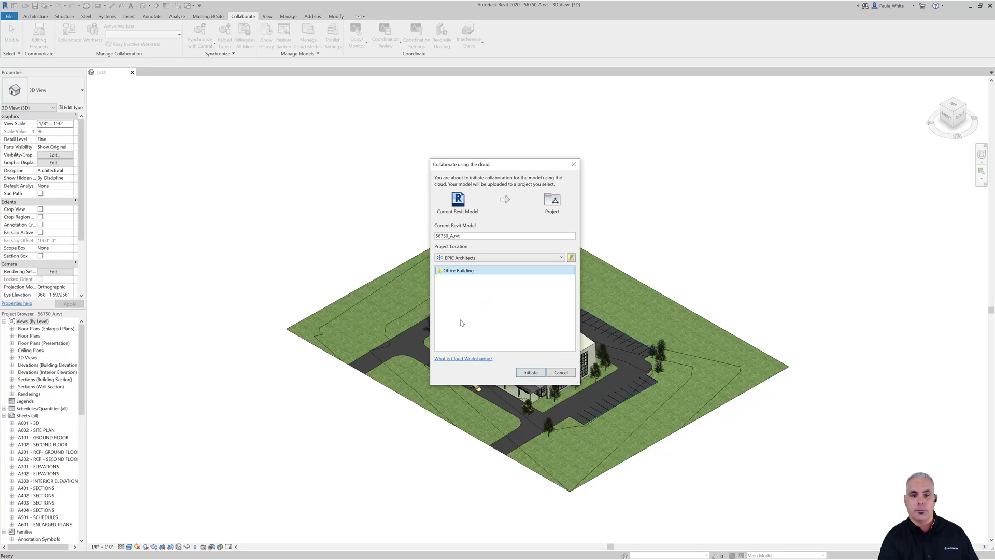
double_click(464, 271)
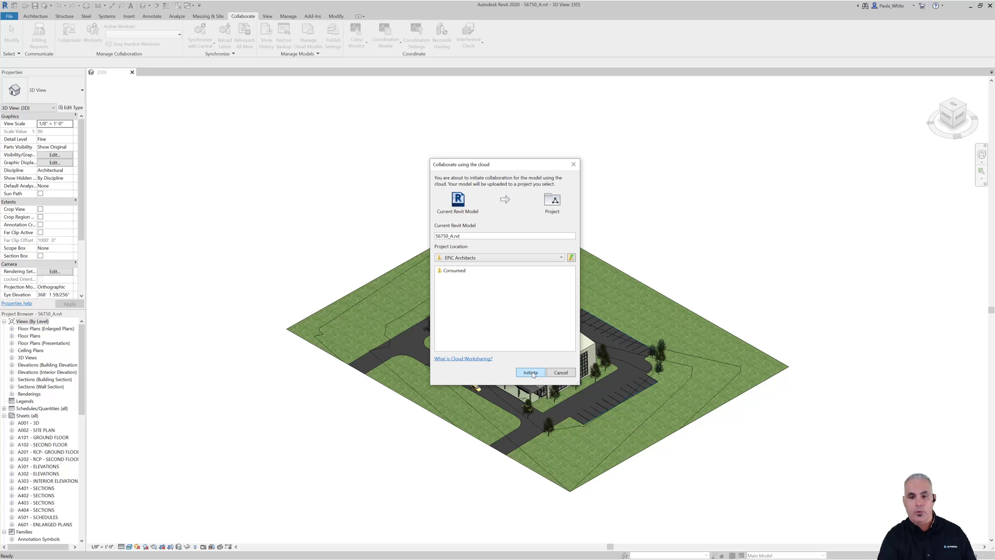
- Initiate the cloud upload of 56750_A.rvt and close the completed collaboration summary
key(Return)
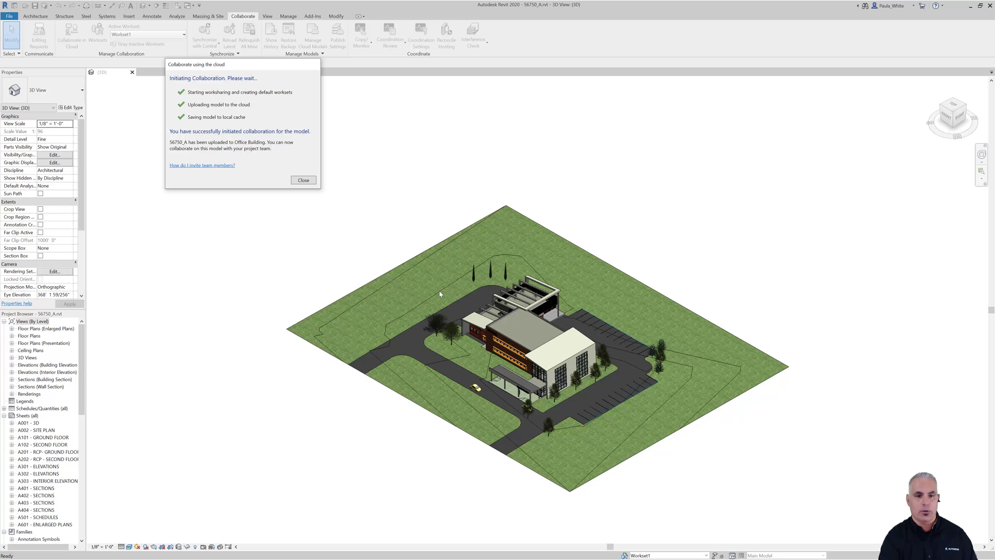
click(303, 180)
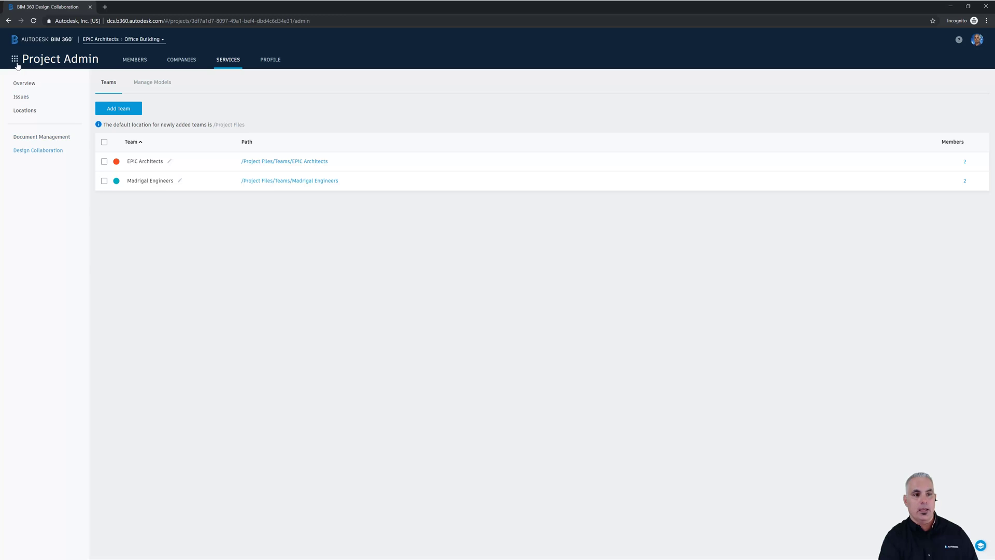
- Switch BIM 360 to the Design Collaboration module for the EPiC Architects team
click(15, 59)
click(29, 137)
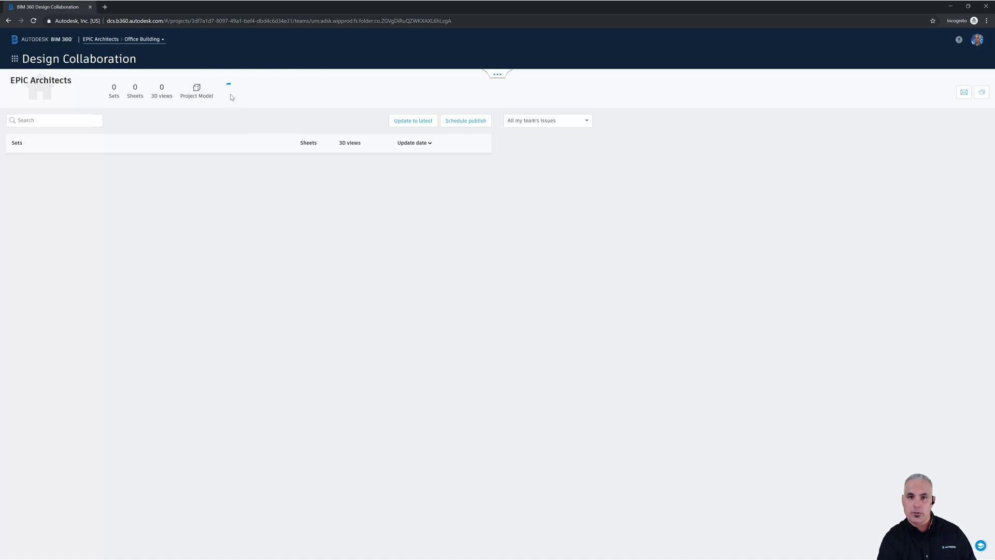
mouse_move(231, 97)
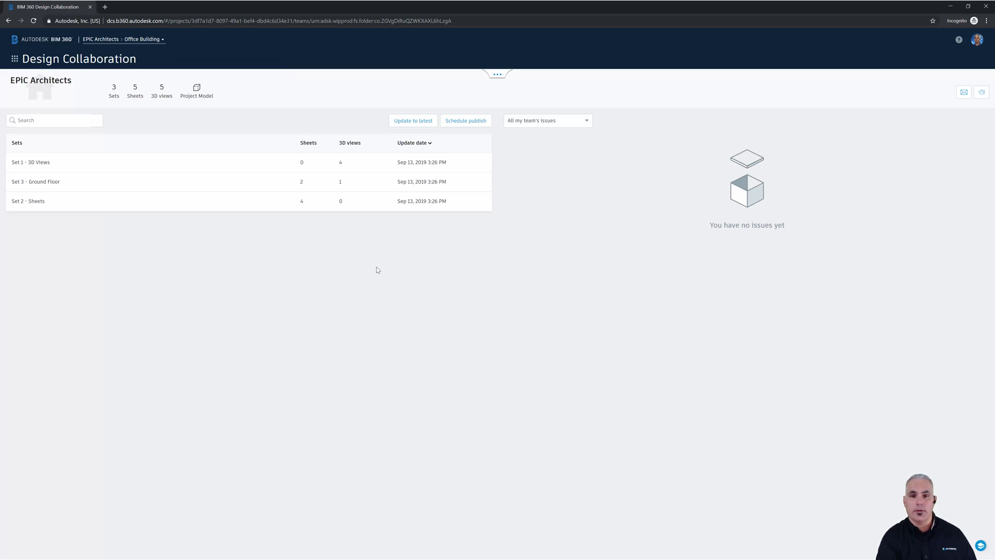
- Open the EPiC Architects Project Model and zoom the 3D viewer in and out
click(197, 97)
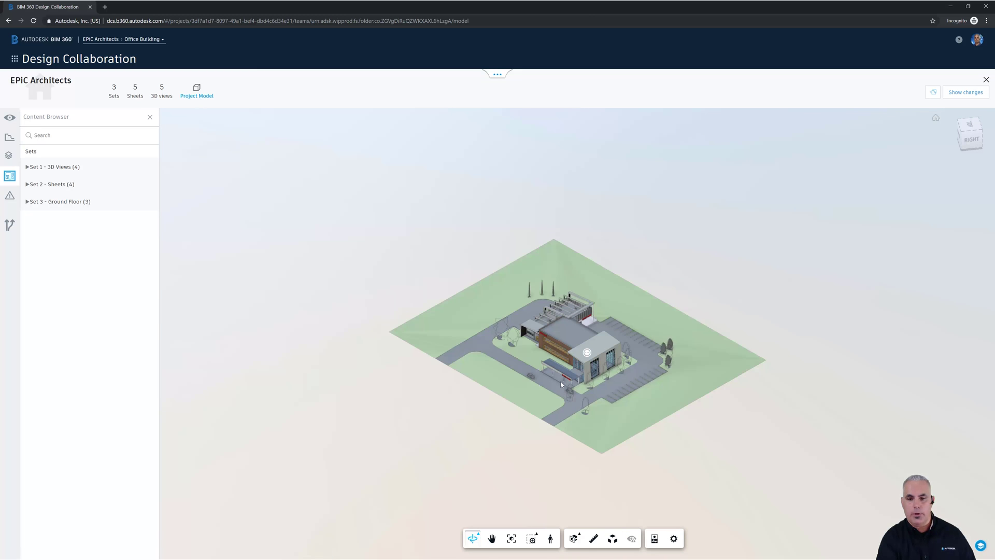
scroll(570, 380, up, 5)
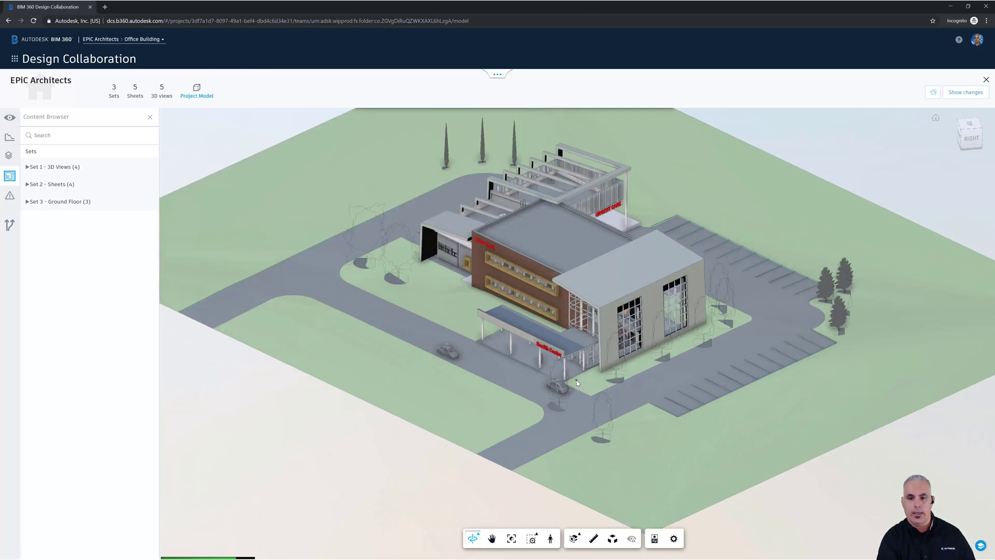
scroll(577, 380, down, 2)
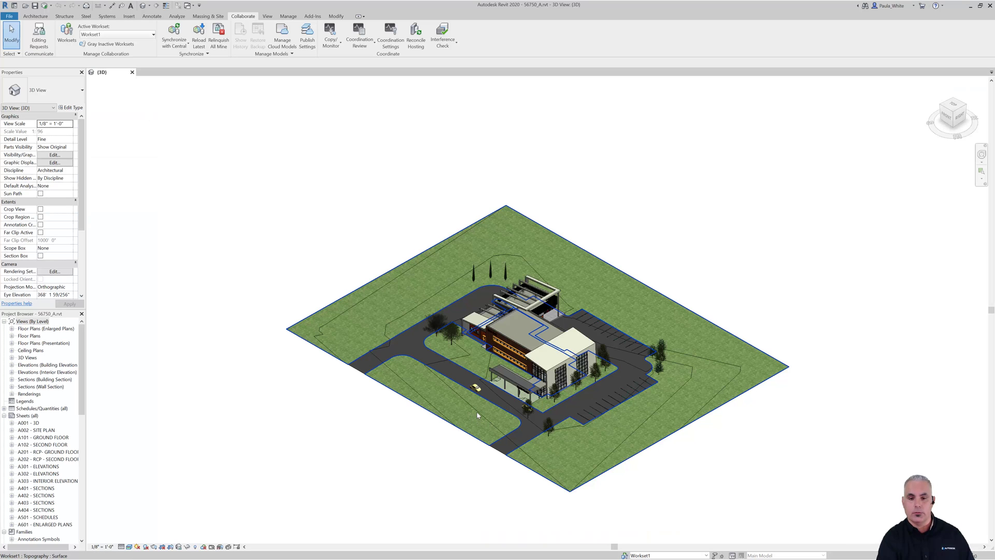
- Zoom to the entrance, delete the yellow RPC Beetle car, and save with Ctrl+S
scroll(476, 415, up, 1)
scroll(477, 415, up, 5)
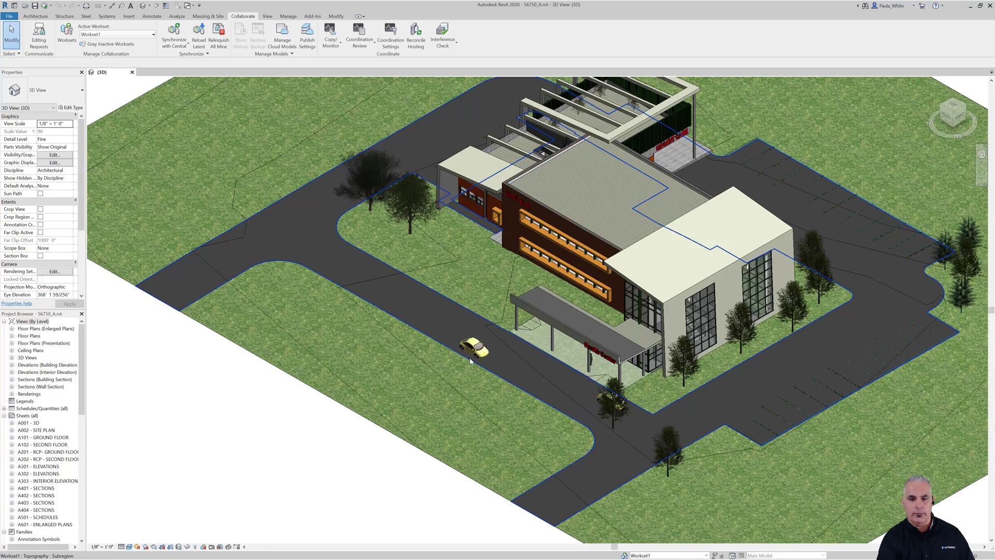
click(473, 353)
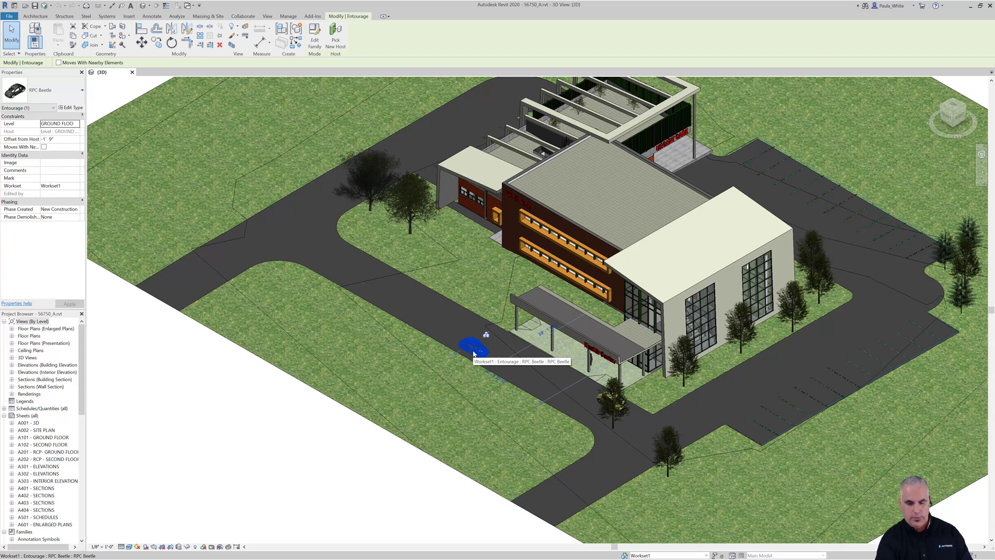
key(Delete)
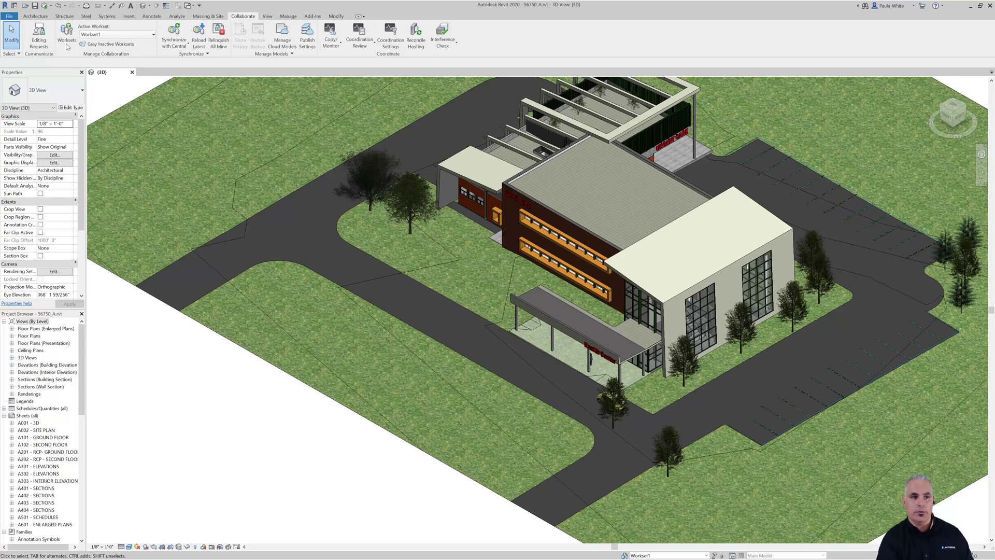
key(ctrl+s)
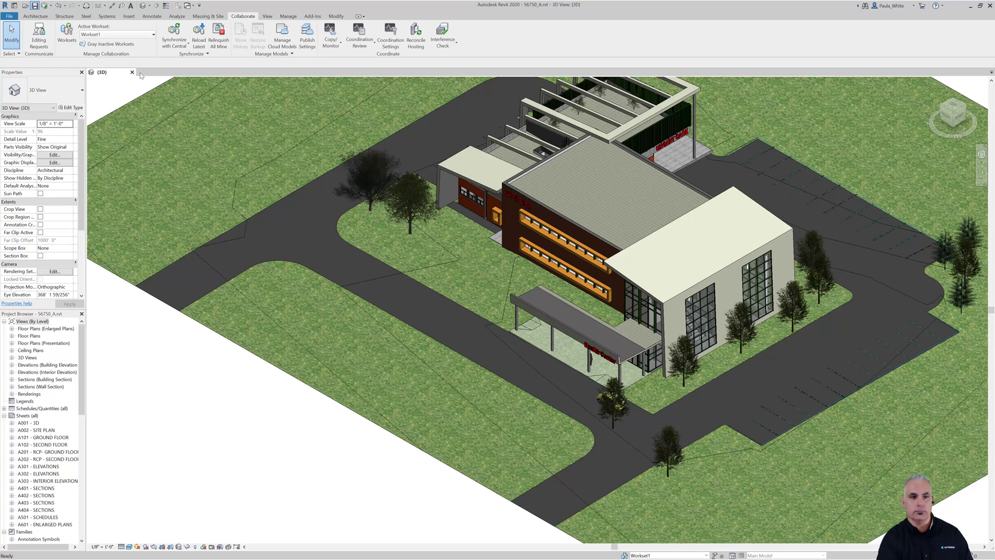
- Run Synchronize with Central and confirm to push the car deletion to BIM 360
click(177, 29)
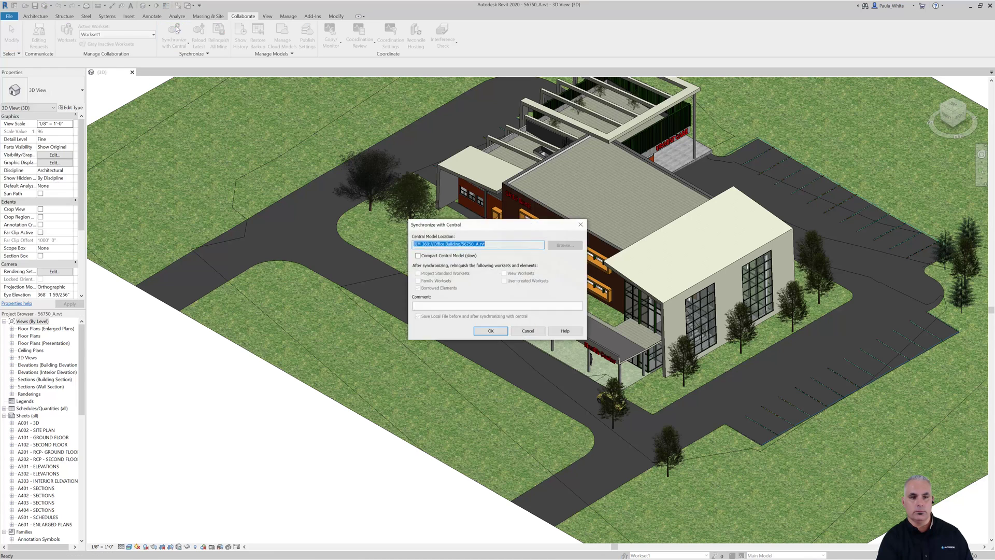
click(491, 332)
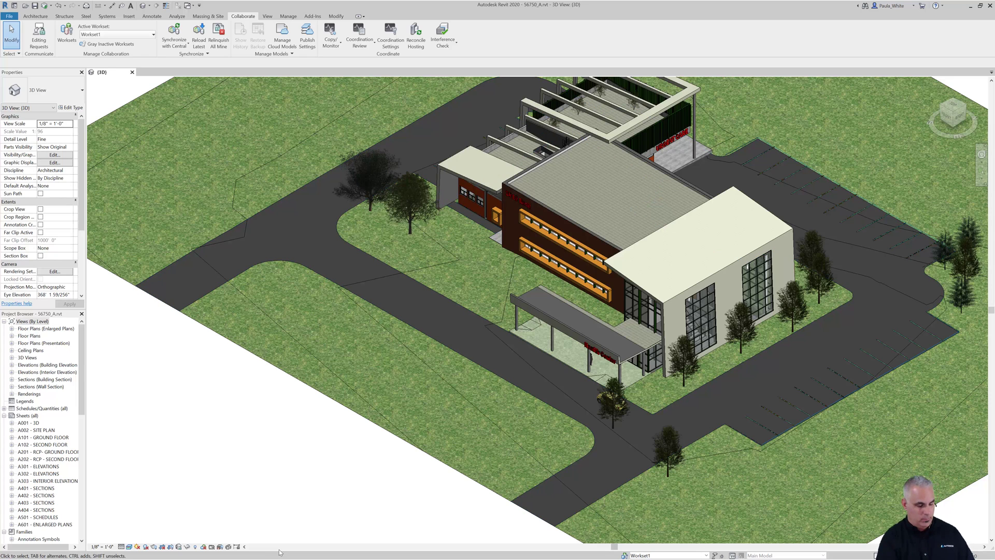
- Return to Chrome, reload the Design Collaboration page, and zoom the 3D viewer
mouse_move(278, 553)
click(376, 552)
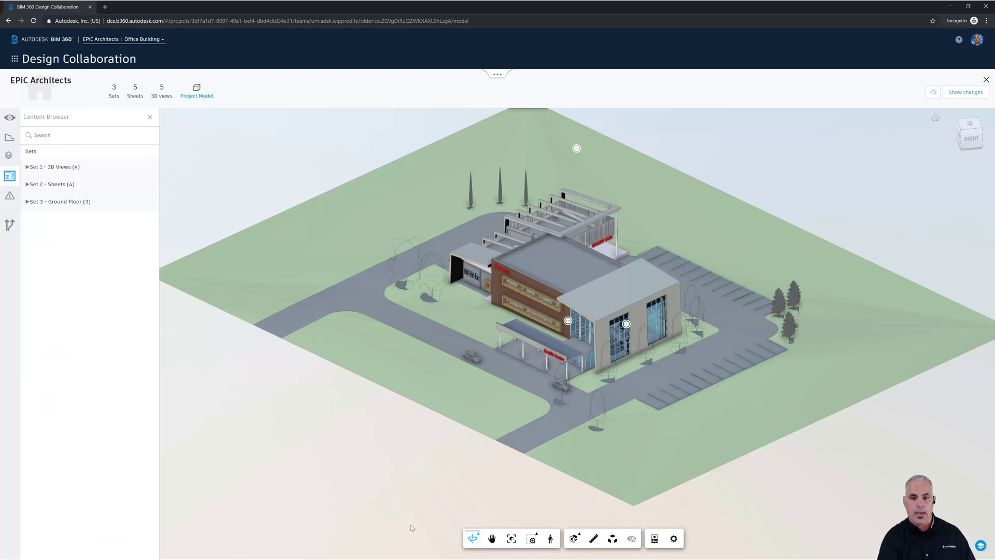
click(34, 21)
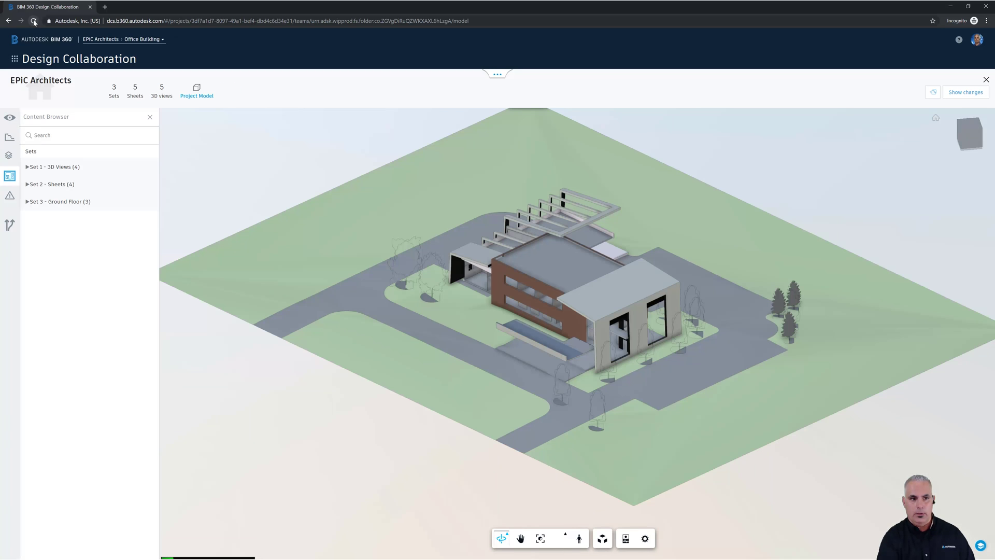
scroll(487, 373, up, 5)
scroll(446, 357, down, 5)
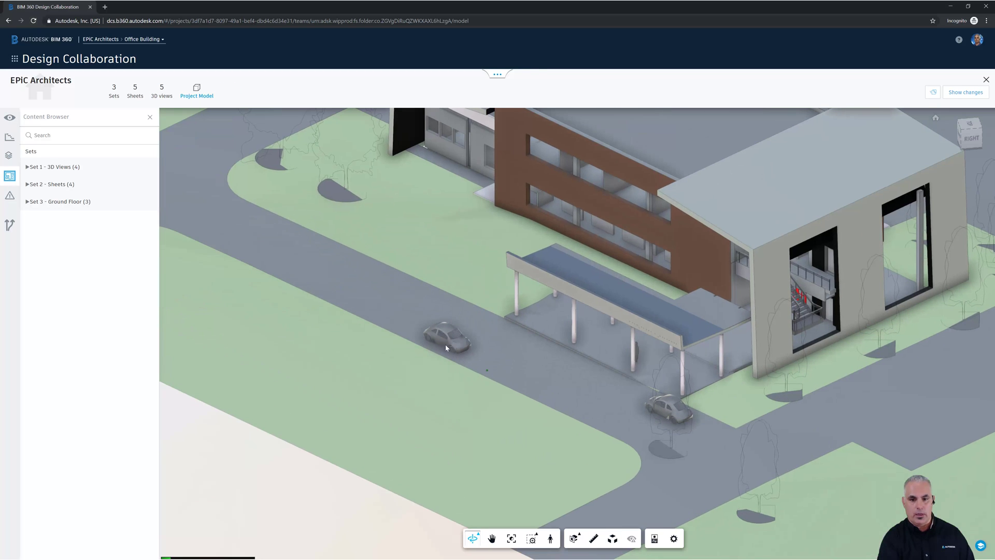
scroll(443, 354, down, 3)
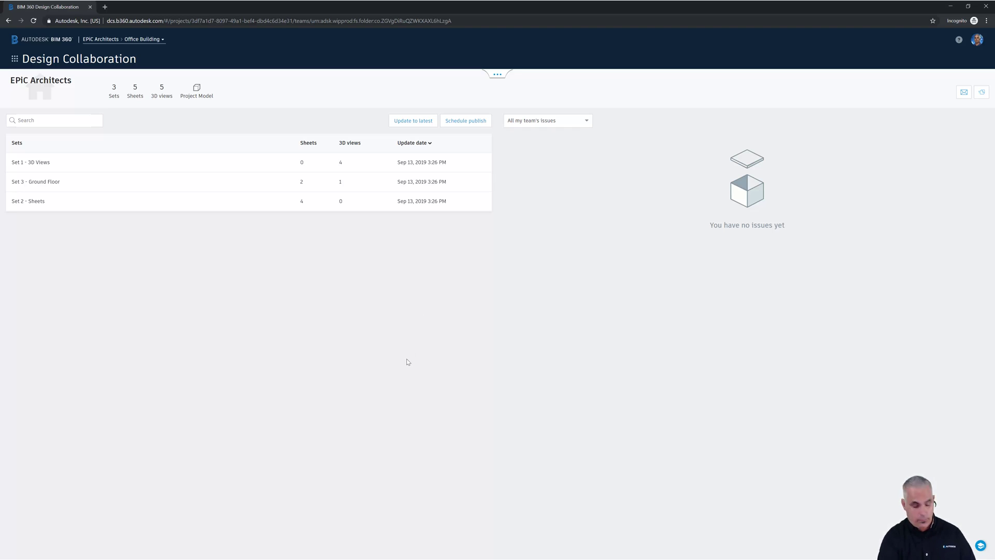
- Switch back to the Revit window with Alt+Tab
key(alt+Tab)
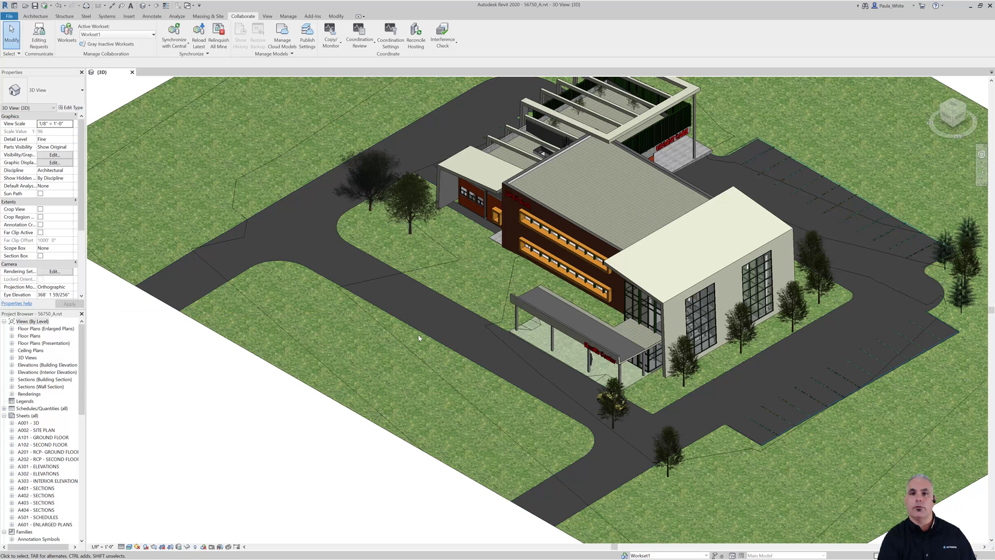
- In Manage Cloud Models, run Publish Latest on 56750_A.rvt in Office Building
click(280, 37)
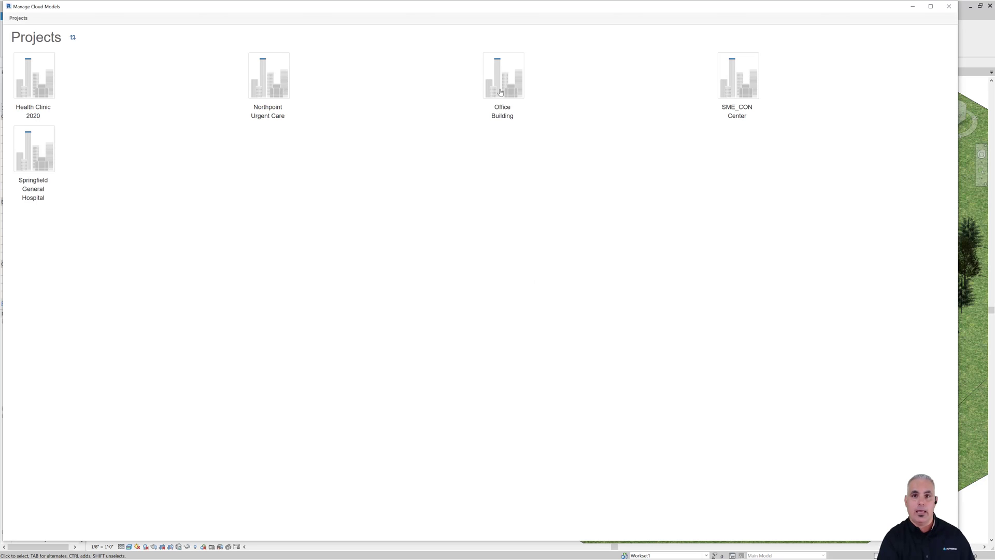
click(500, 92)
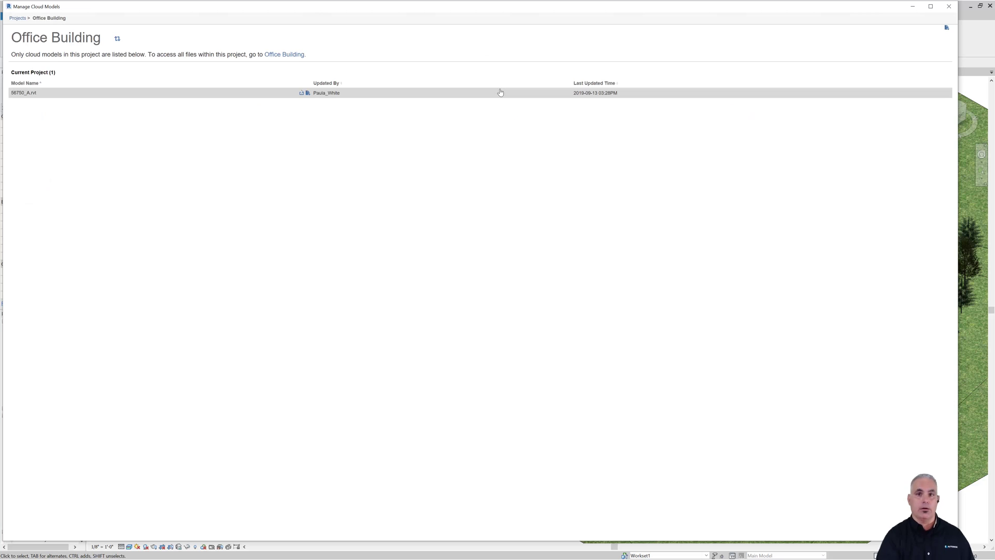
click(302, 94)
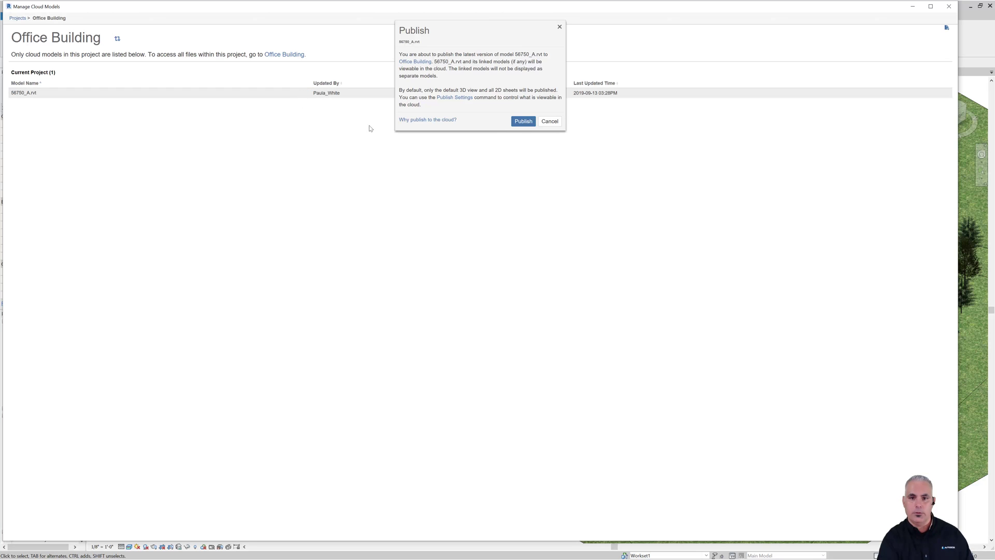
click(524, 121)
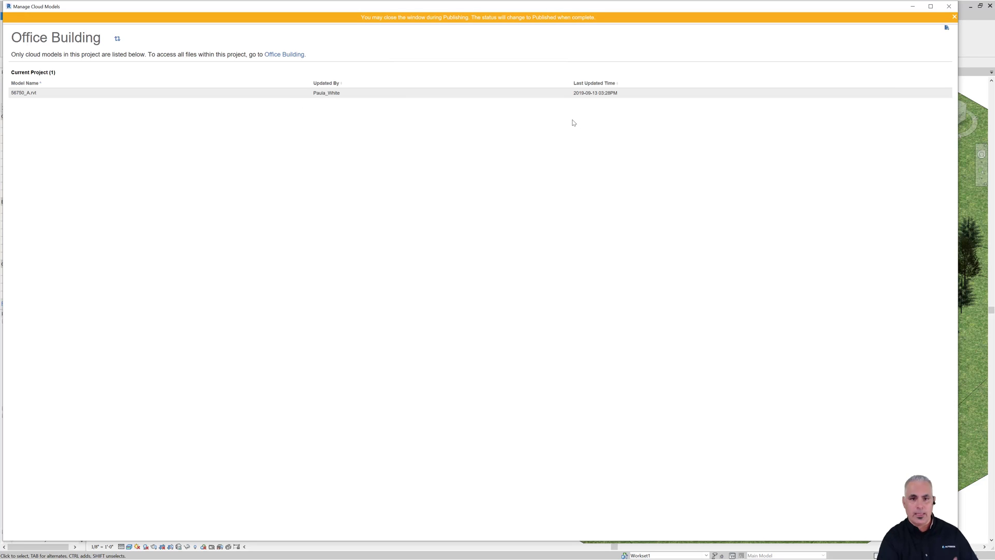
click(948, 8)
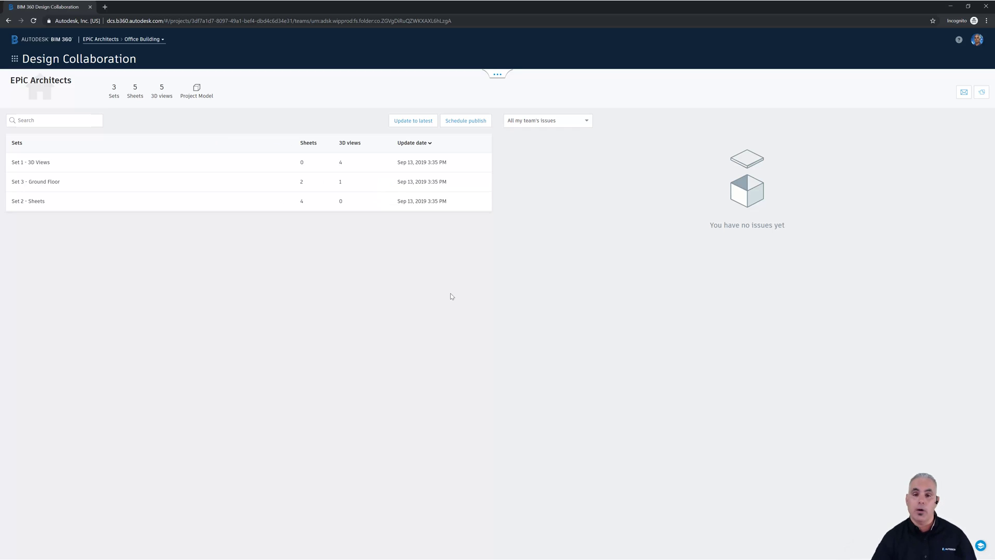
- Load the EPIC Architects Project Model and zoom into the office building site in 3D
click(200, 97)
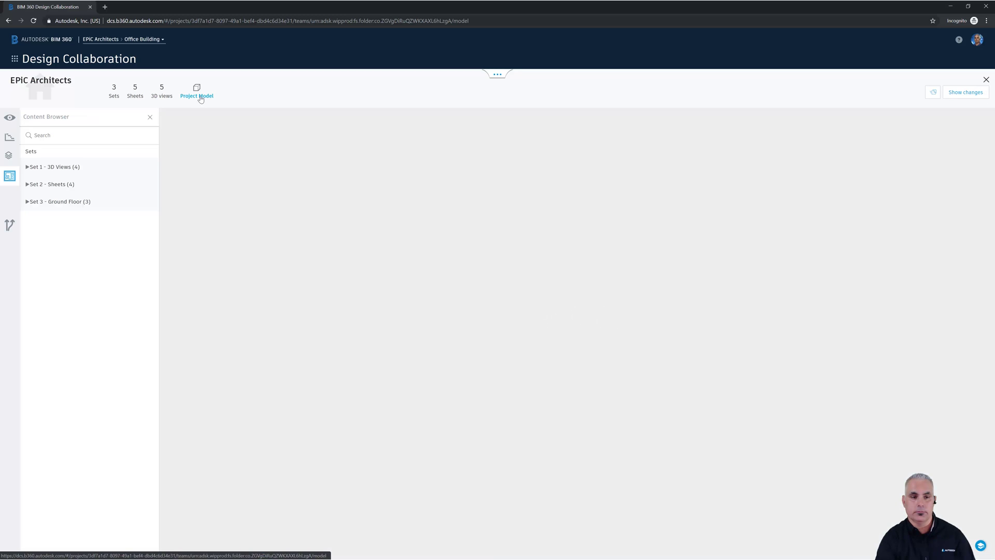
scroll(426, 332, up, 5)
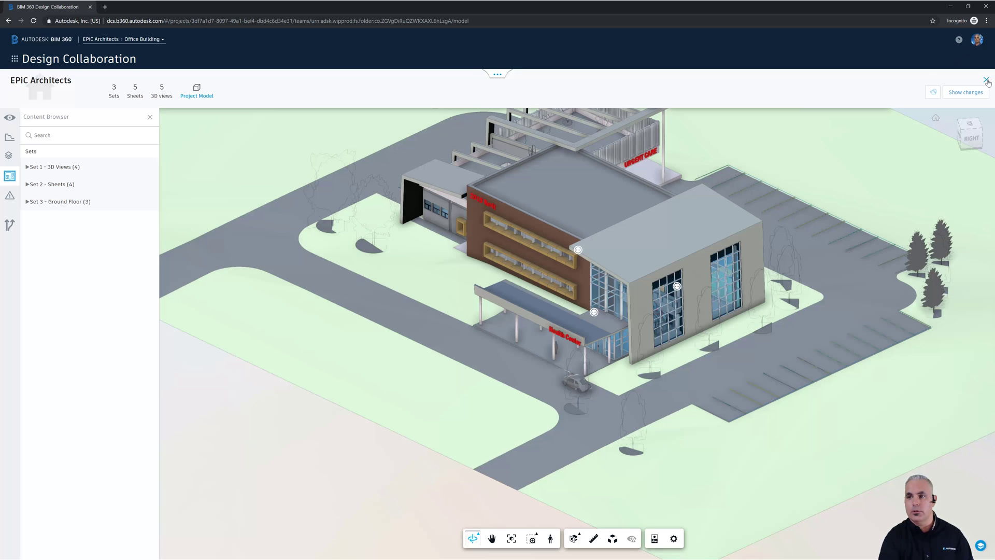
- Close the 3D views, sign out, and sign back in to Autodesk 360 as another user
click(987, 80)
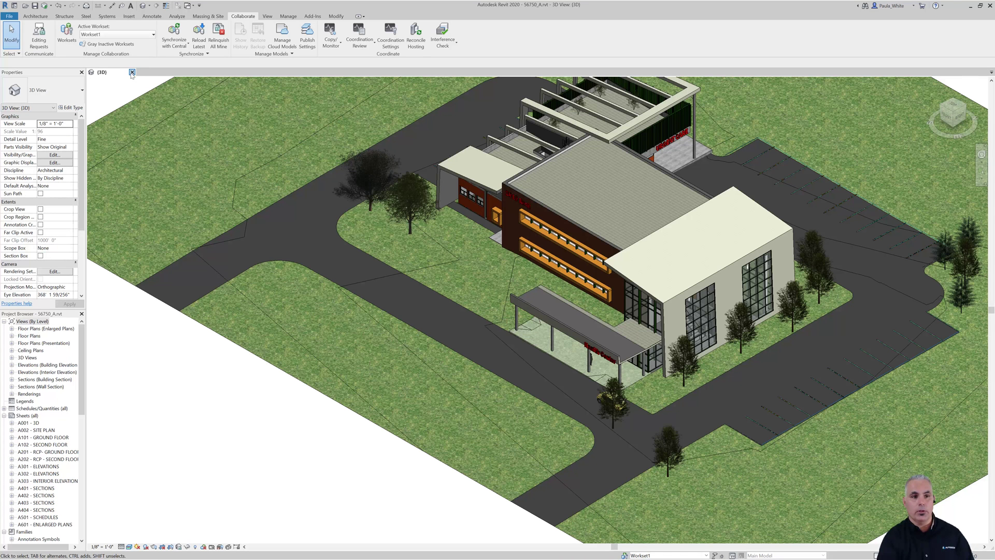
click(133, 73)
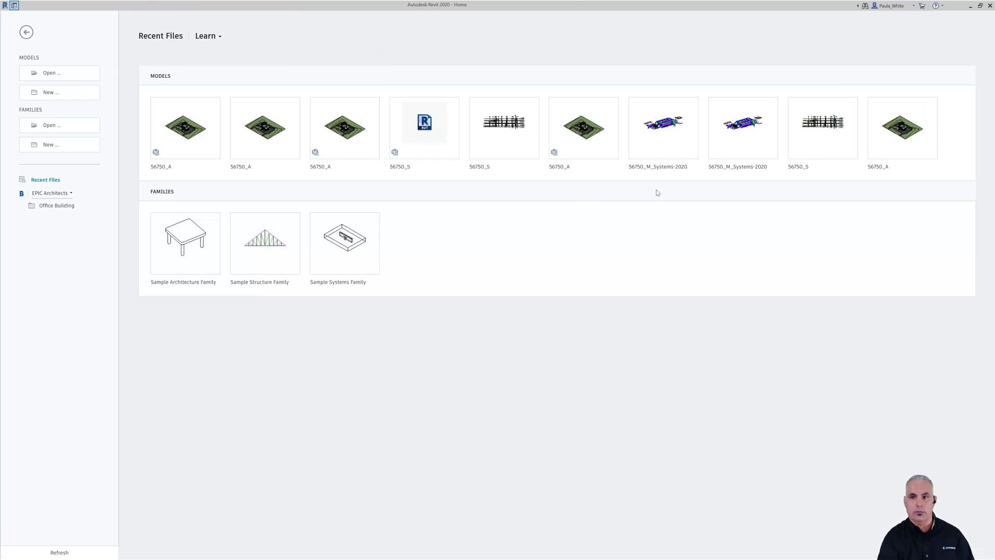
click(912, 9)
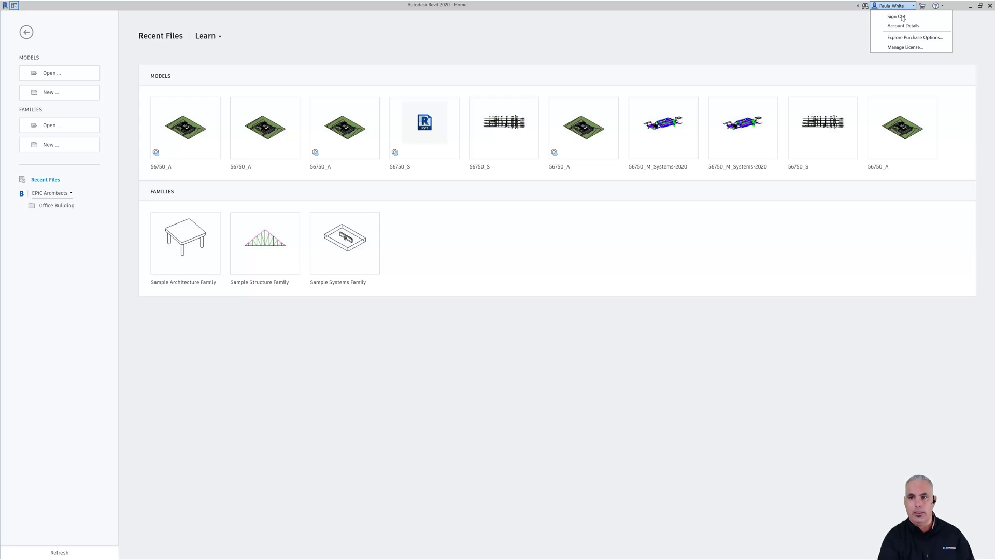
click(902, 16)
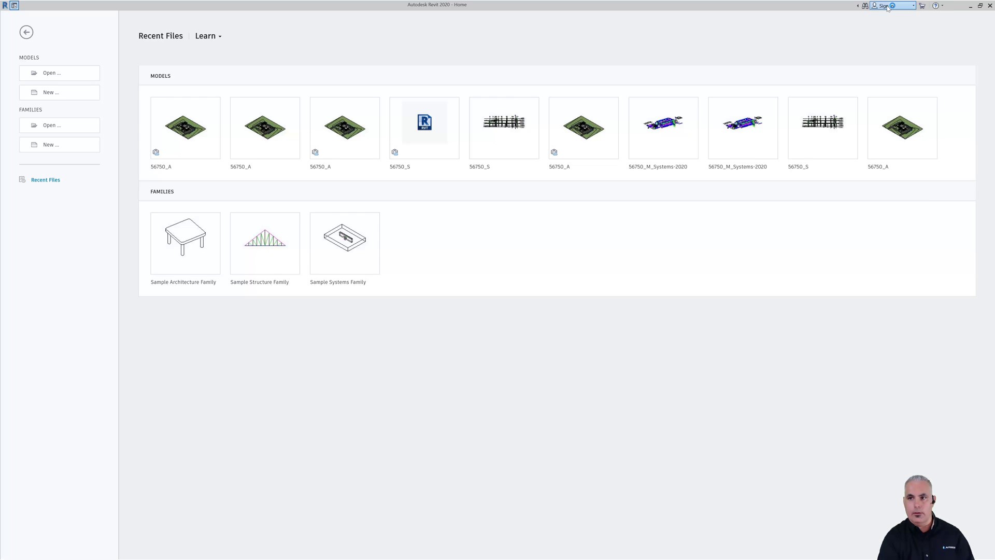
click(887, 6)
click(890, 16)
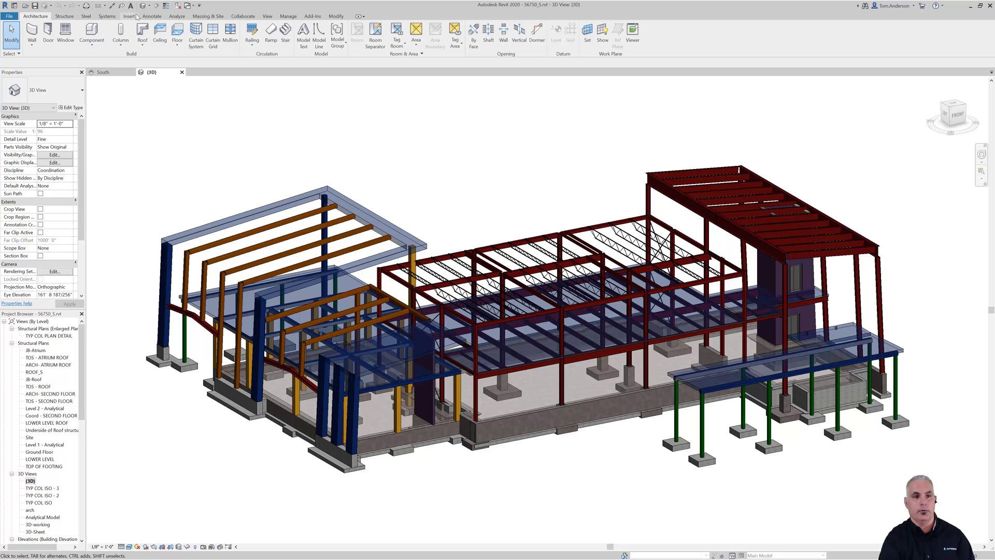
- Enable collaboration for 56750_S.rvt using In BIM 360 Document Management
click(244, 16)
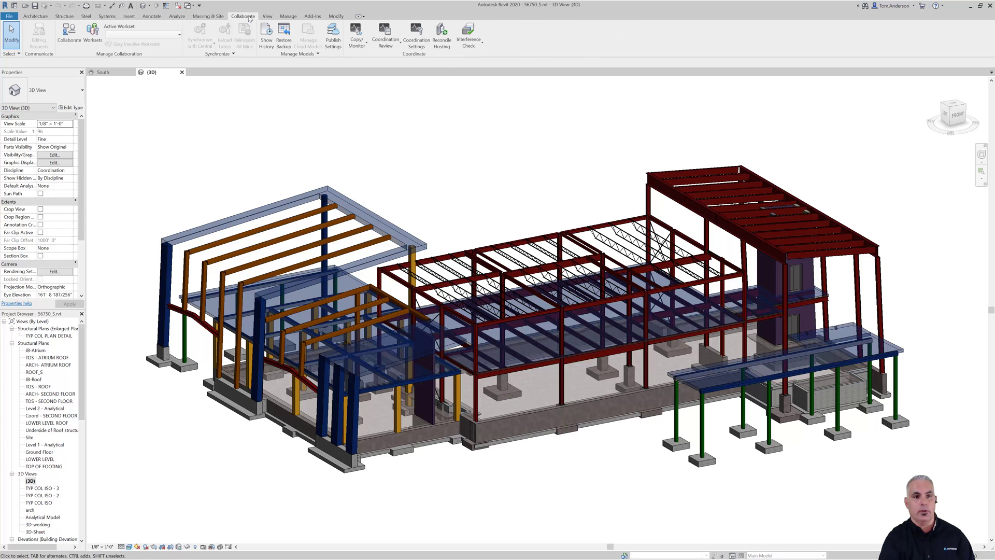
click(75, 45)
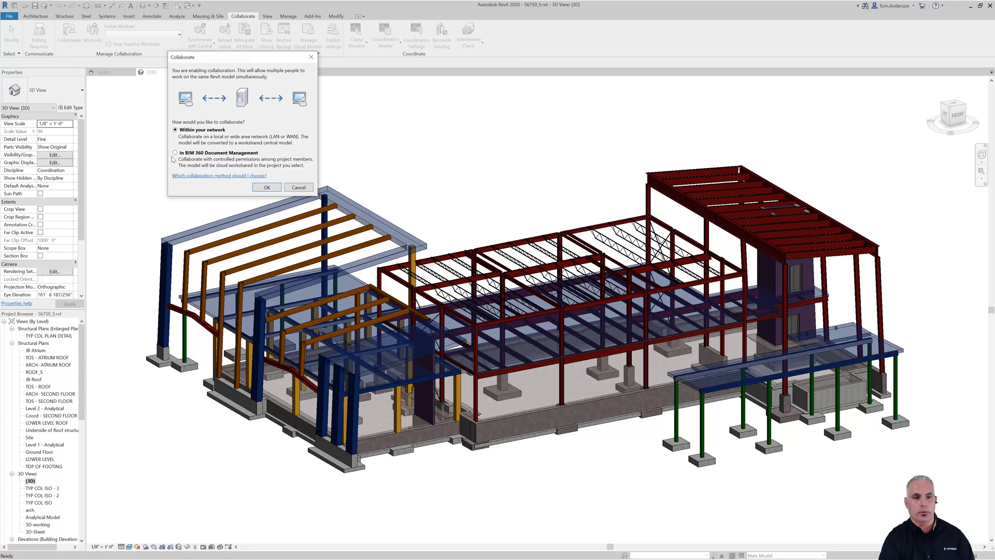
click(267, 188)
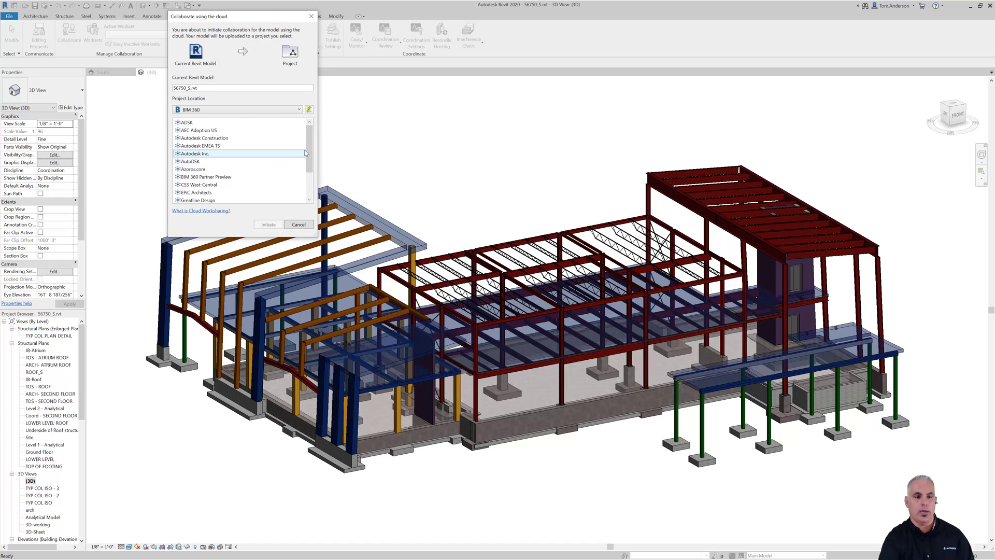
- Choose EPIC Architects > Office Building > Madrigal Engineers as the cloud location
scroll(301, 163, down, 1)
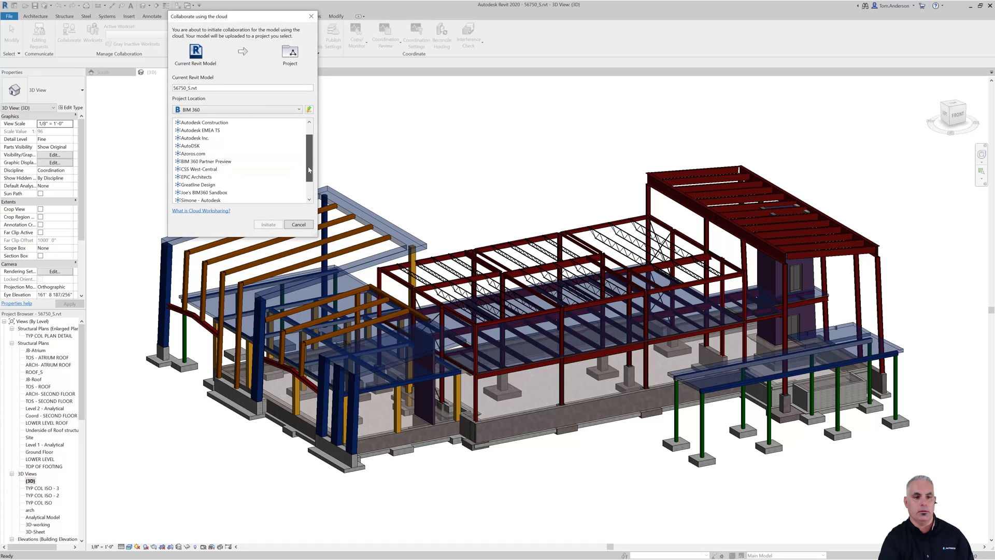
click(226, 170)
double_click(226, 170)
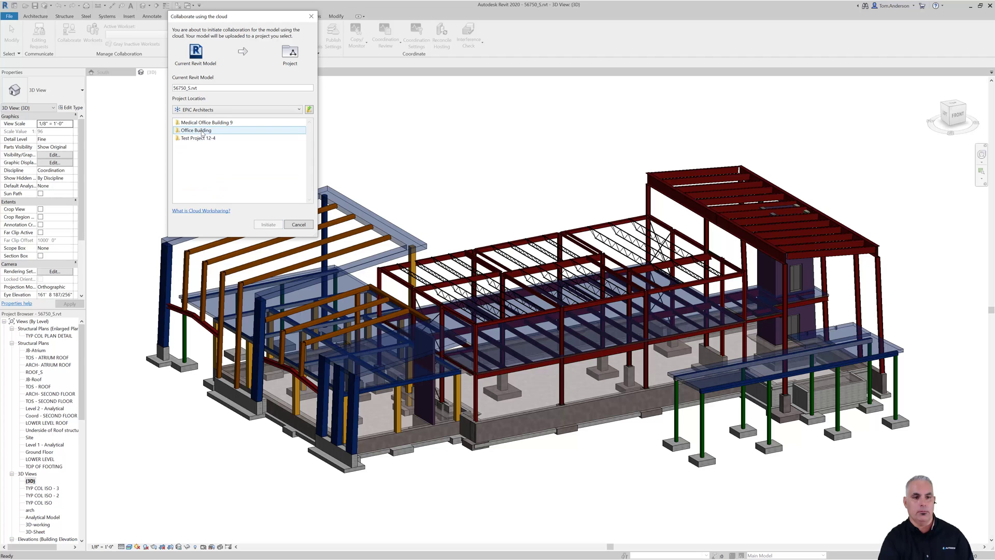
click(202, 131)
double_click(202, 131)
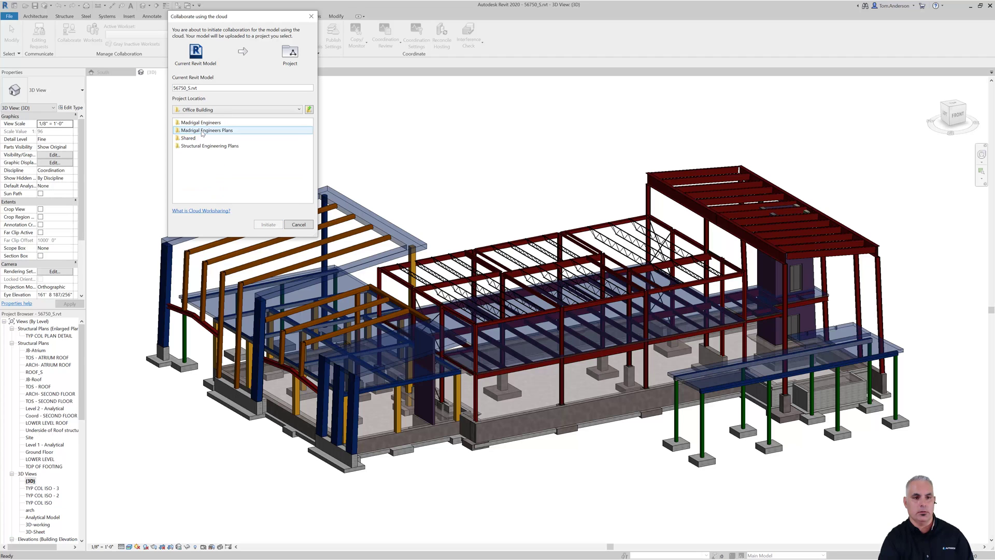
click(201, 125)
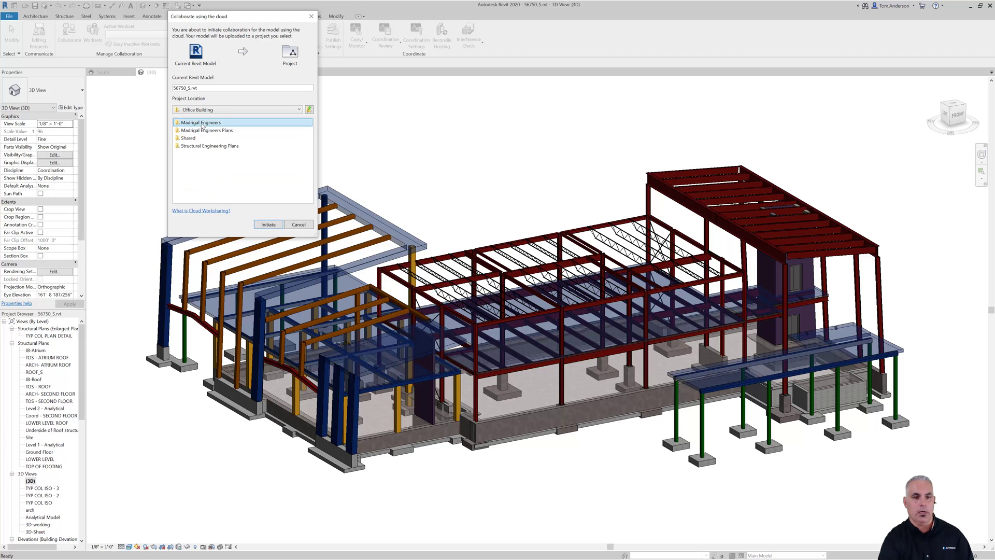
double_click(202, 126)
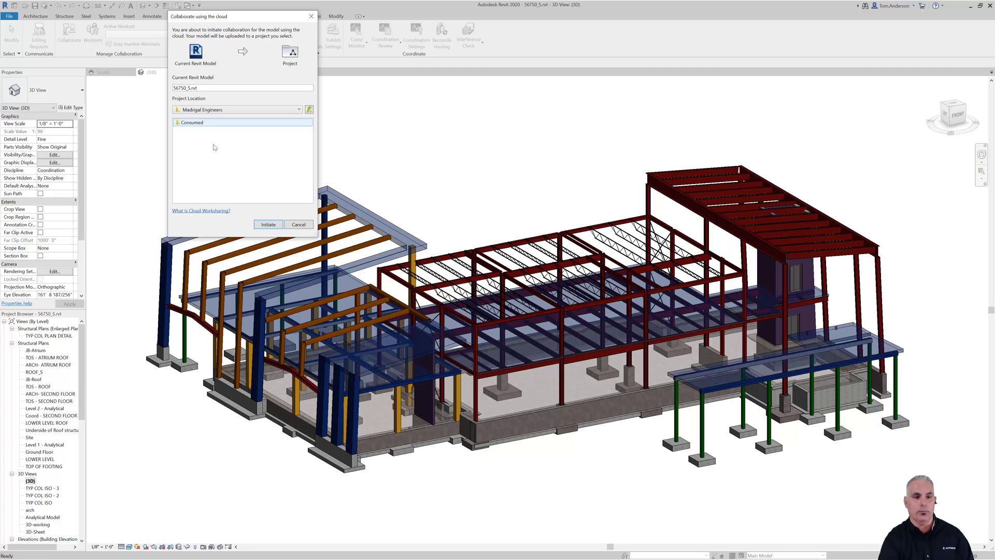
- Initiate the cloud upload of 56750_S.rvt and close the success message once finished
click(268, 224)
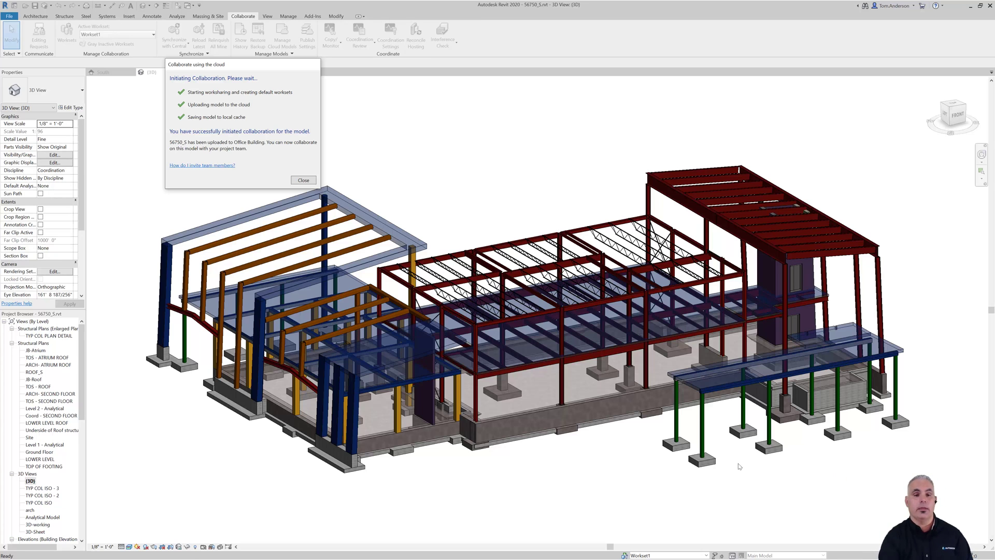
click(299, 181)
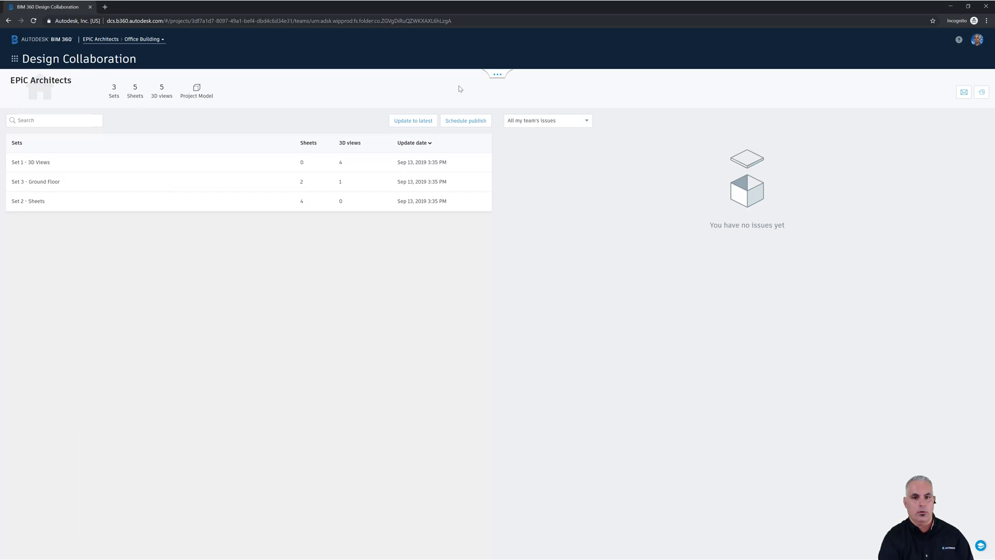
- Show the team timeline and switch to the Madrigal Engineers team's sets
click(497, 76)
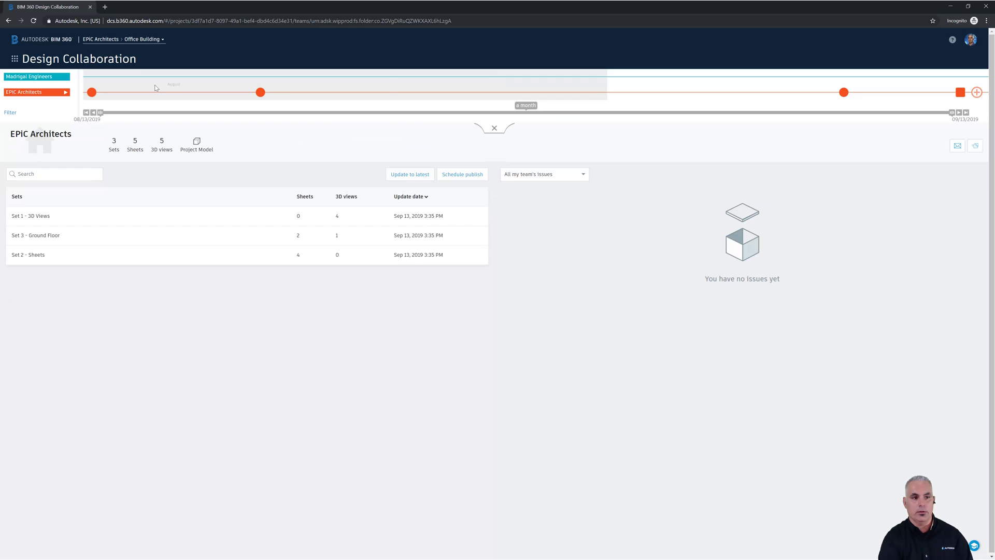
click(46, 79)
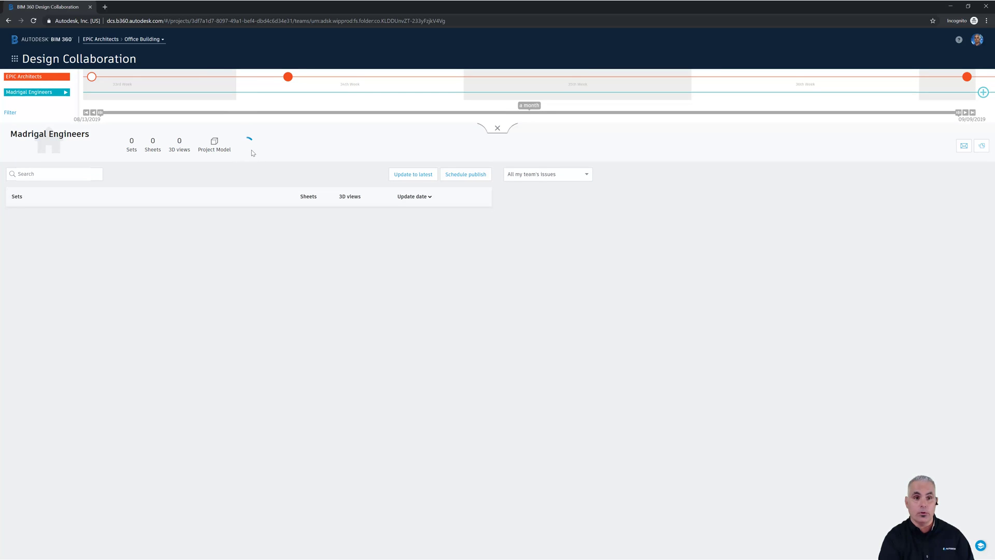
mouse_move(251, 150)
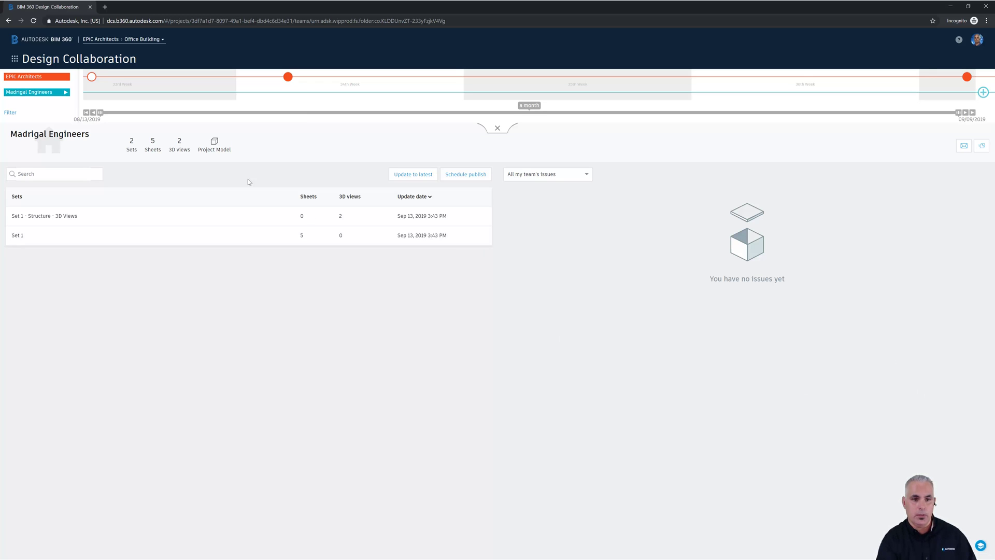
- Reload the Madrigal Engineers Project Model until the structural steel framing and footings appear in 3D
click(222, 152)
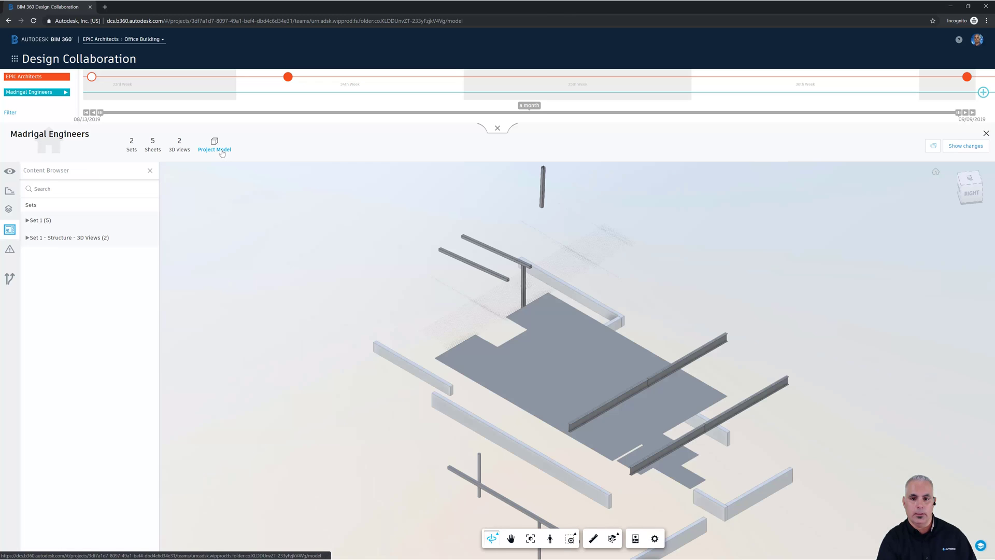
drag(542, 451, 356, 415)
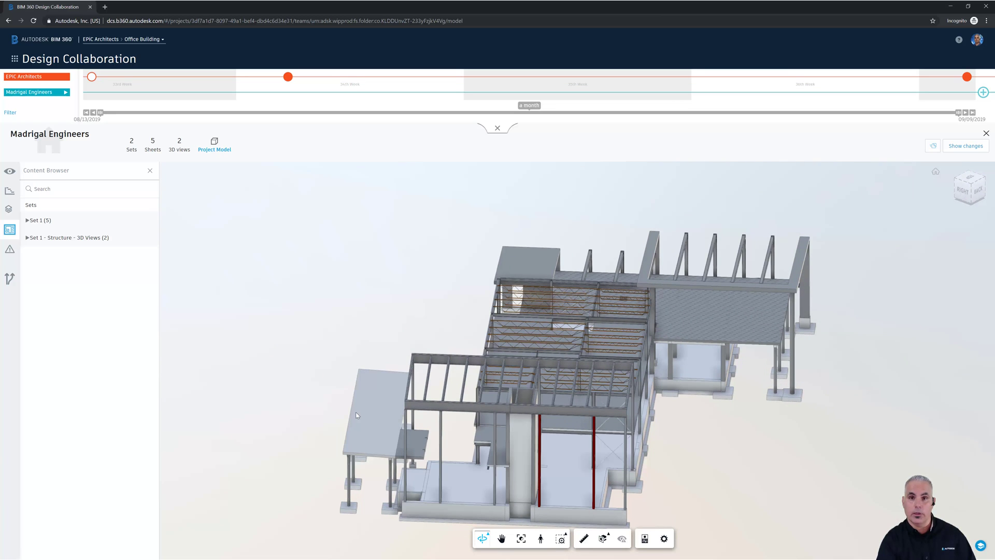
click(32, 78)
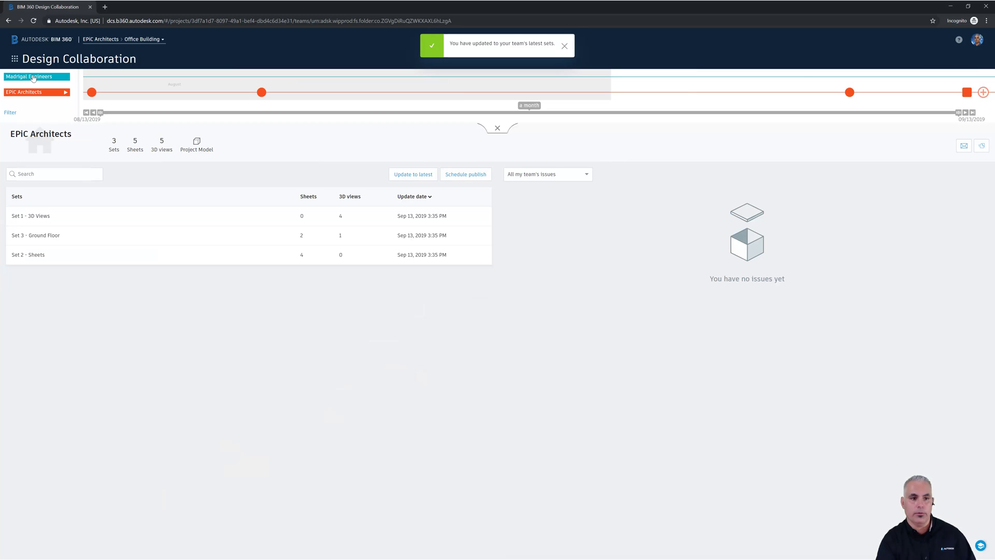
click(191, 150)
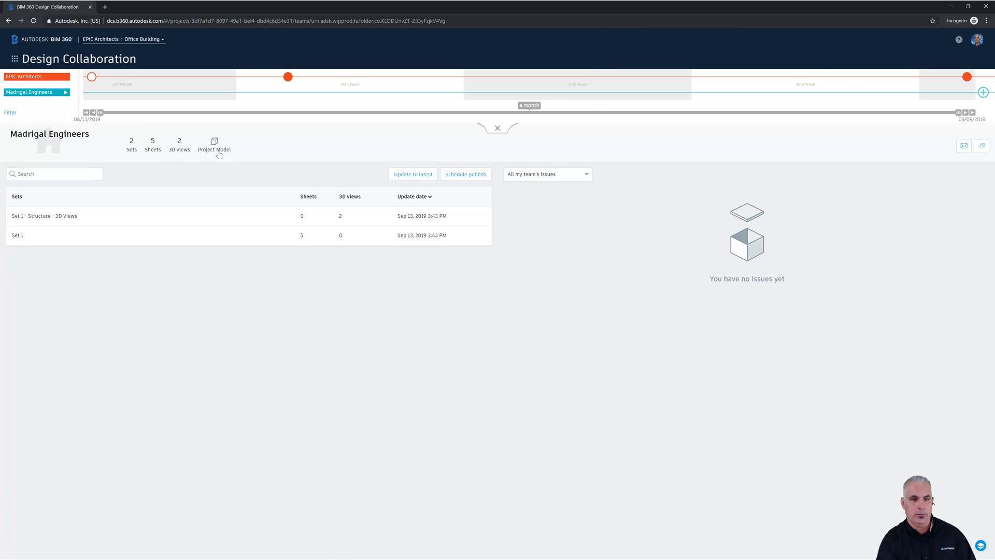
click(218, 153)
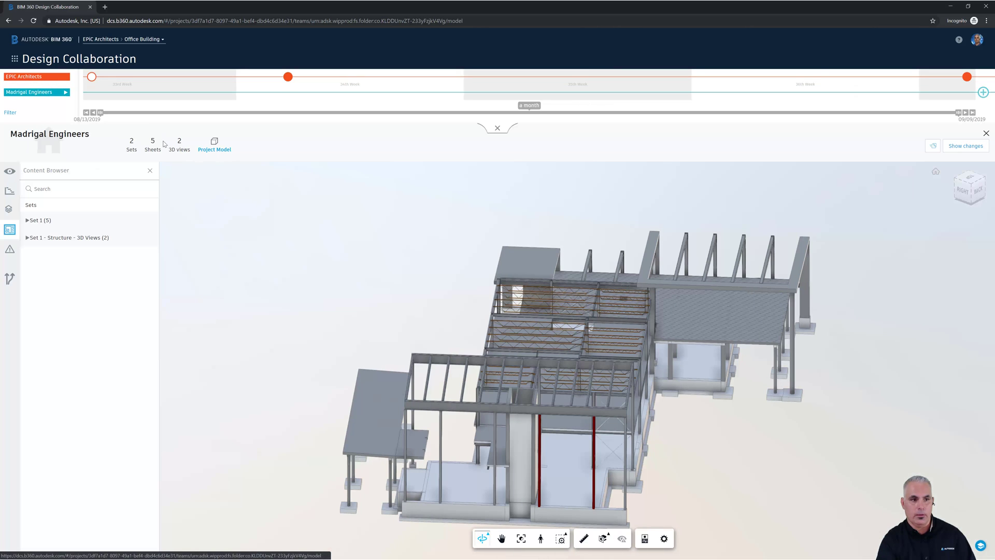